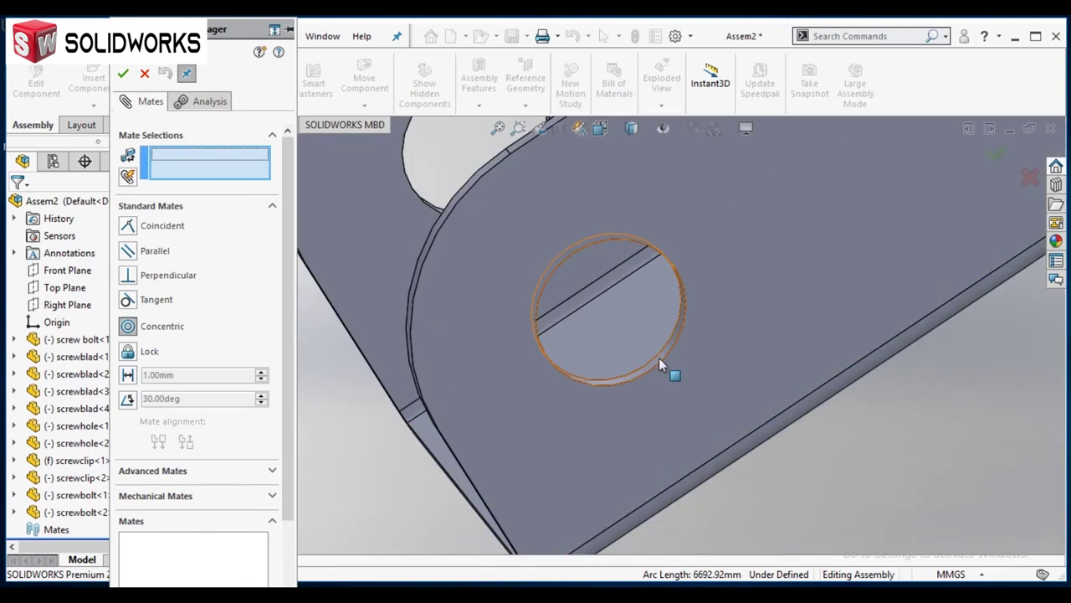
Mate screwclip-1's hole concentric with the hole in screwblad-1
left_click(659, 360)
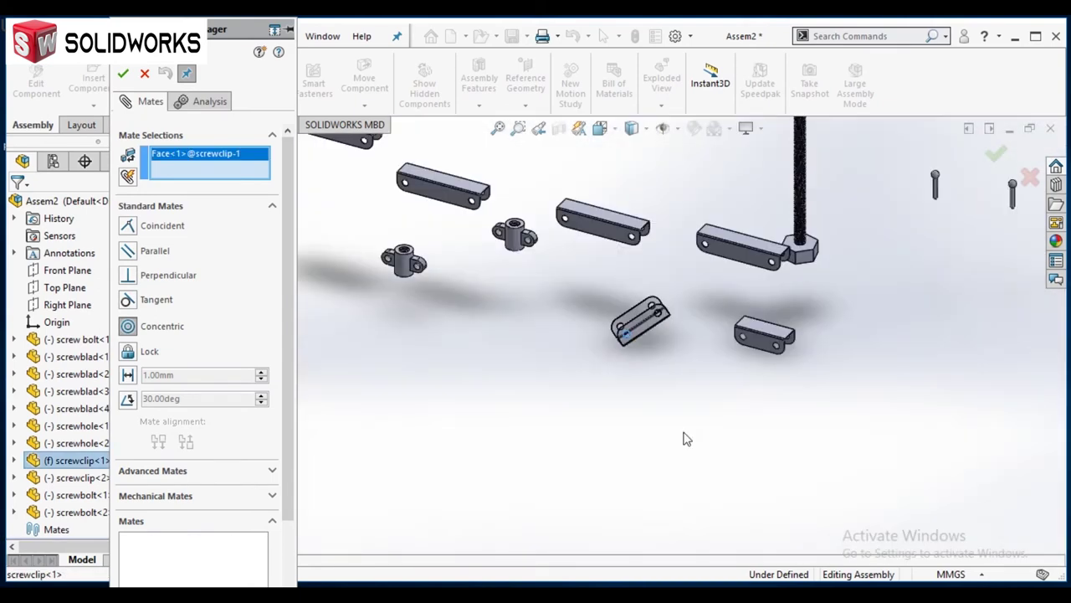
left_click(636, 364)
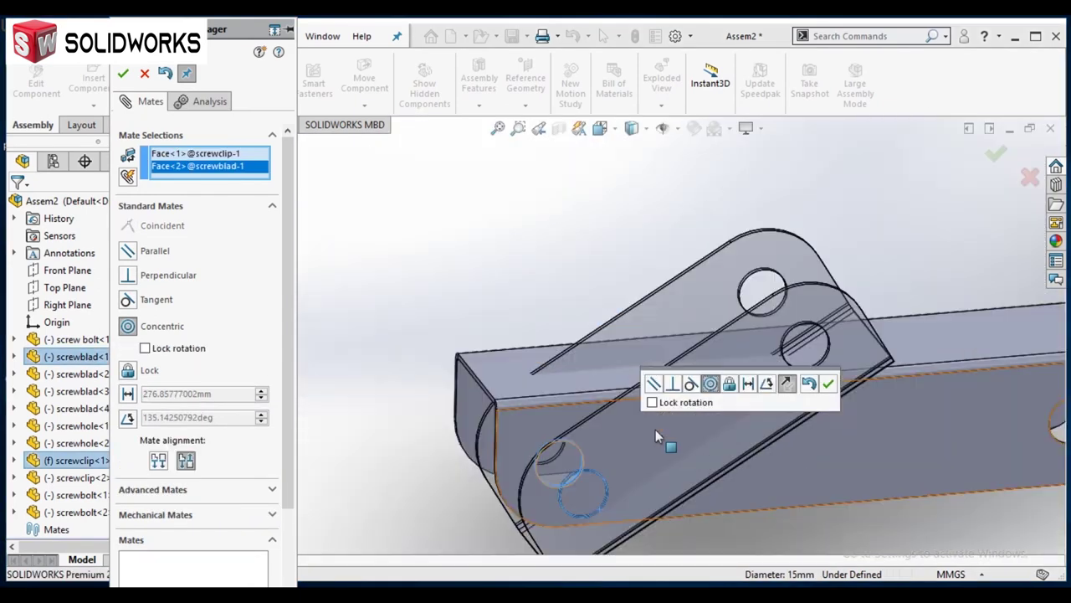
left_click(828, 383)
scroll(583, 333, "down", 3)
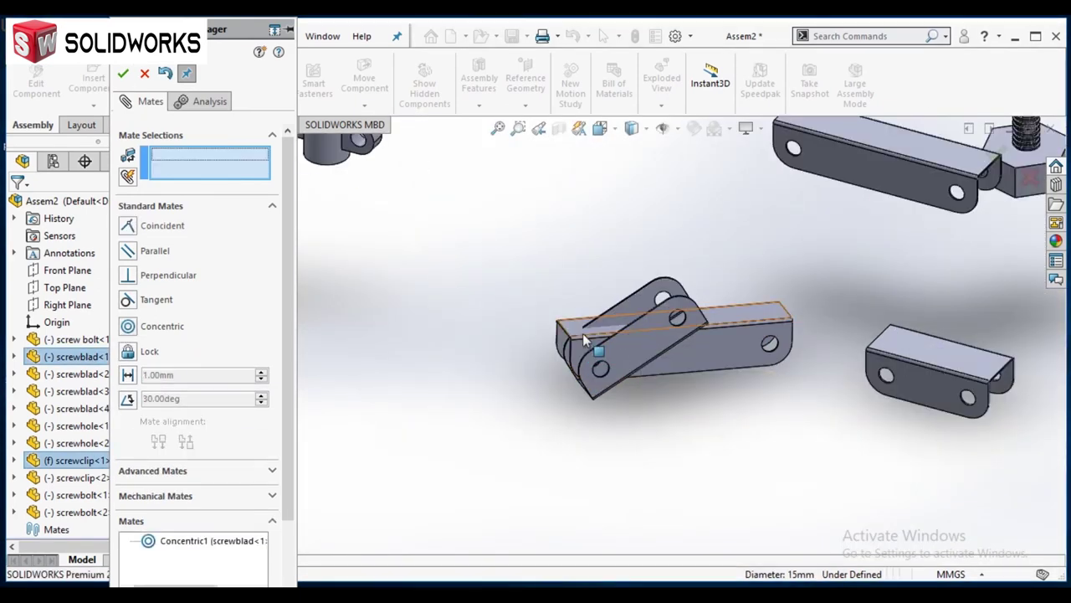
Make the matching faces of screwblad-1 and screwclip-1 coincident
left_click(747, 351)
left_click(761, 401)
scroll(770, 396, "down", 3)
scroll(770, 397, "up", 5)
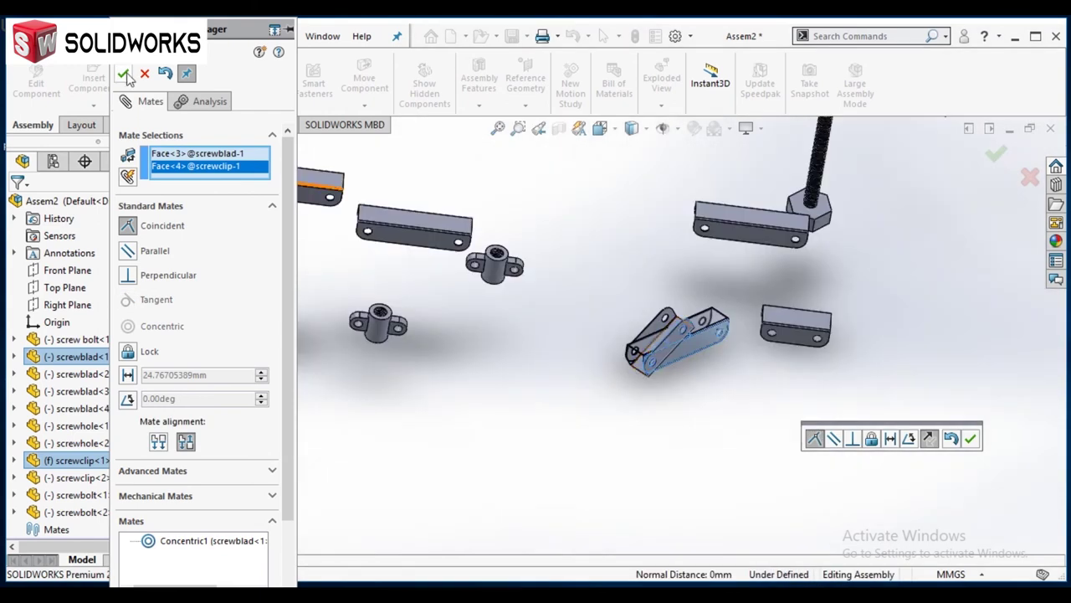
left_click(969, 437)
Add an advanced Limit Angle mate of 90–170° between the first arm and the clip
scroll(544, 404, "down", 2)
scroll(192, 335, "down", 2)
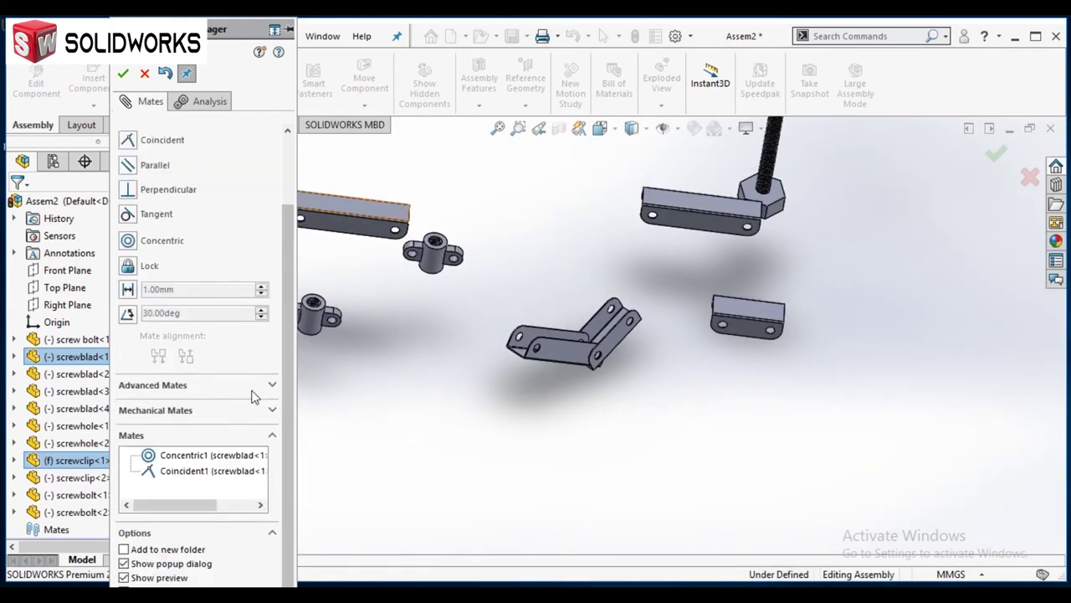
left_click(159, 382)
scroll(573, 356, "down", 3)
left_click(572, 357)
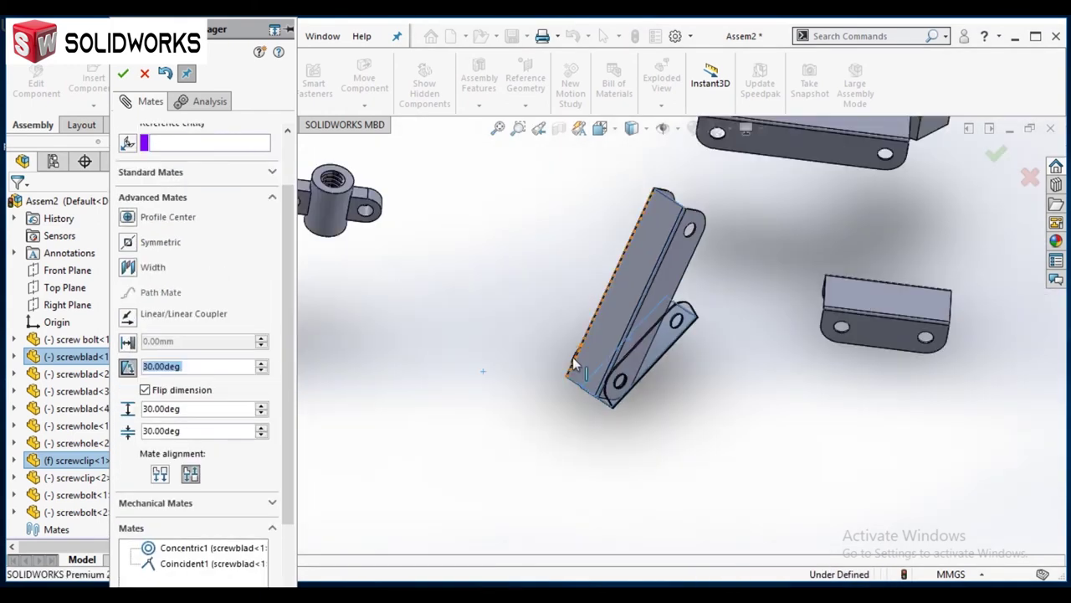
scroll(573, 357, "up", 3)
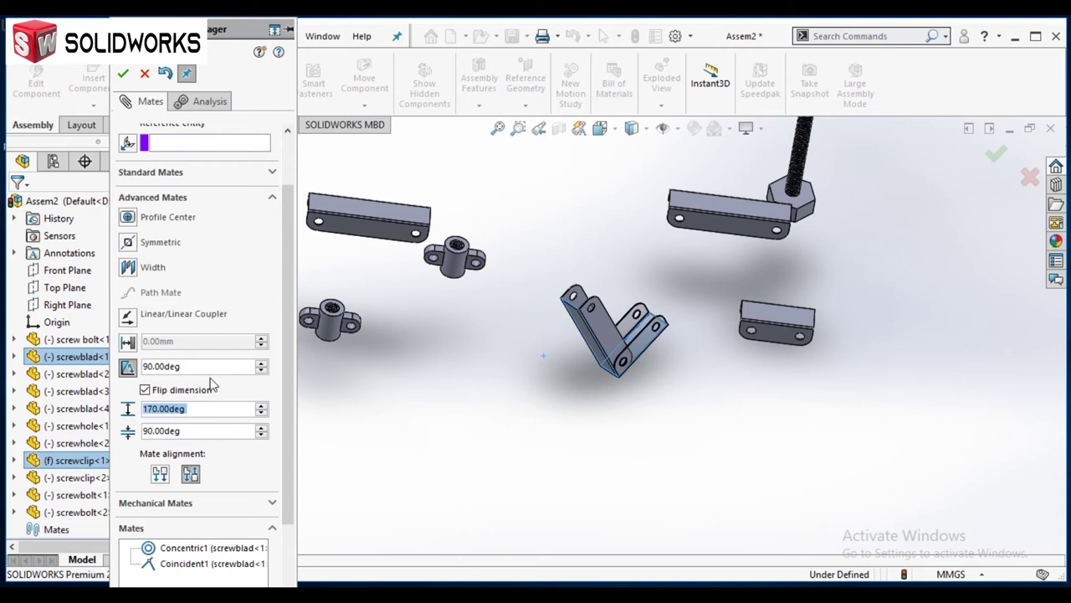
left_click(124, 74)
Orbit the assembly and select the screwhole-2 face for the next concentric mate
middle_click_drag(645, 260, 639, 407)
scroll(531, 387, "up", 3)
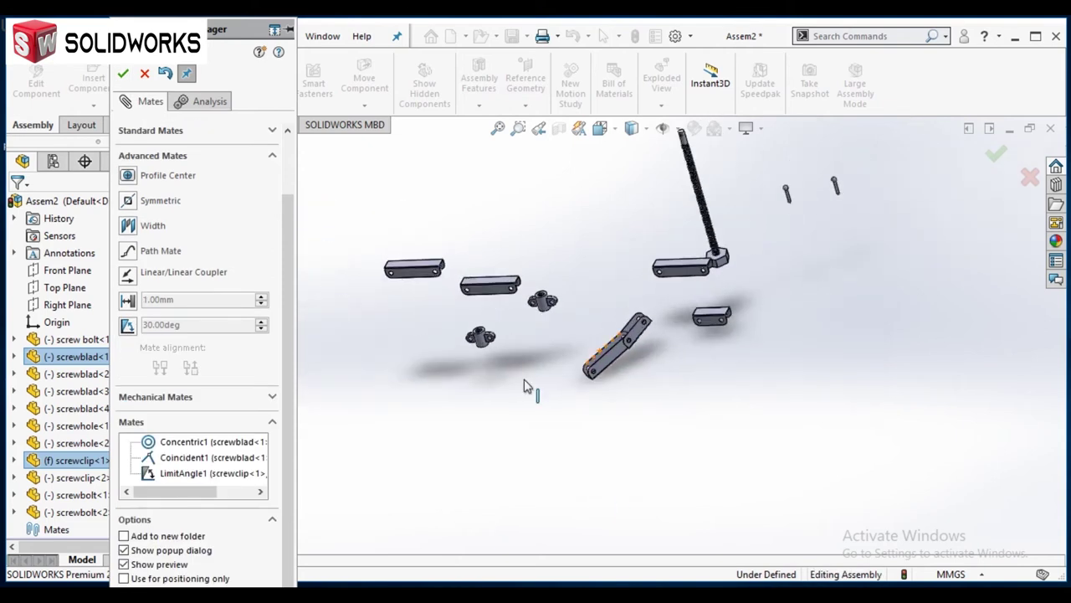
mouse_move(530, 388)
middle_mouse_down()
mouse_move(611, 389)
mouse_move(599, 360)
middle_mouse_up()
left_click(599, 343)
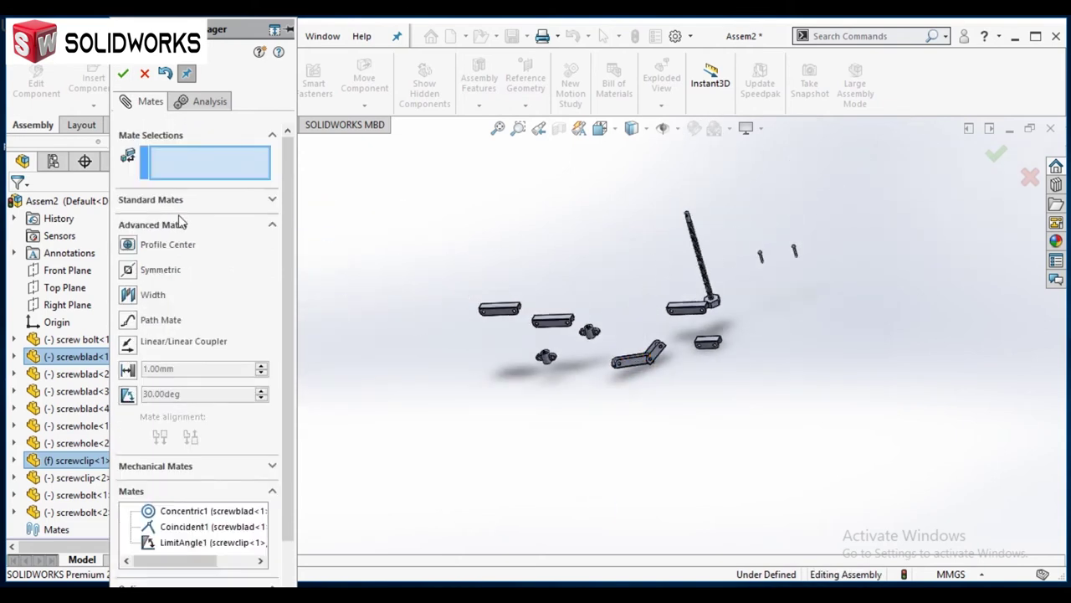
scroll(576, 354, "down", 2)
scroll(576, 354, "down", 3)
scroll(758, 368, "down", 3)
Mate screwhole-2 concentric with the hole in screwblad-1
left_click(757, 364)
scroll(595, 394, "up", 3)
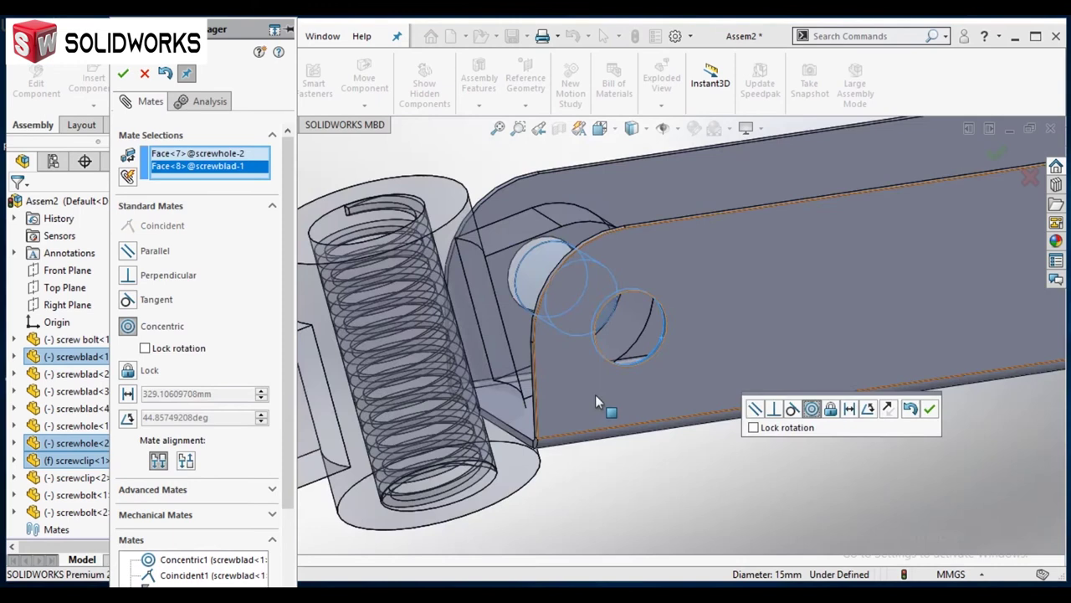
key("Return")
Centre screwhole-2 between the arm's inner faces with a Width mate using its tab faces
left_click(152, 470)
left_click(152, 295)
left_click(681, 390)
middle_click_drag(681, 390, 779, 402)
left_click(779, 402)
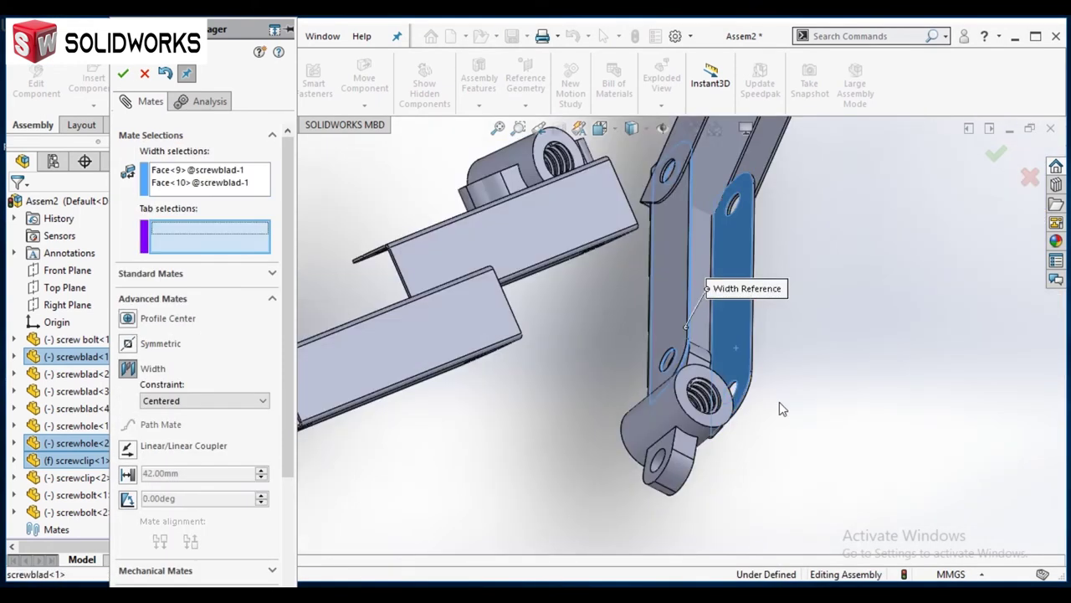
left_click(676, 362)
scroll(597, 353, "down", 3)
left_click(597, 353)
scroll(597, 353, "up", 3)
key("Return")
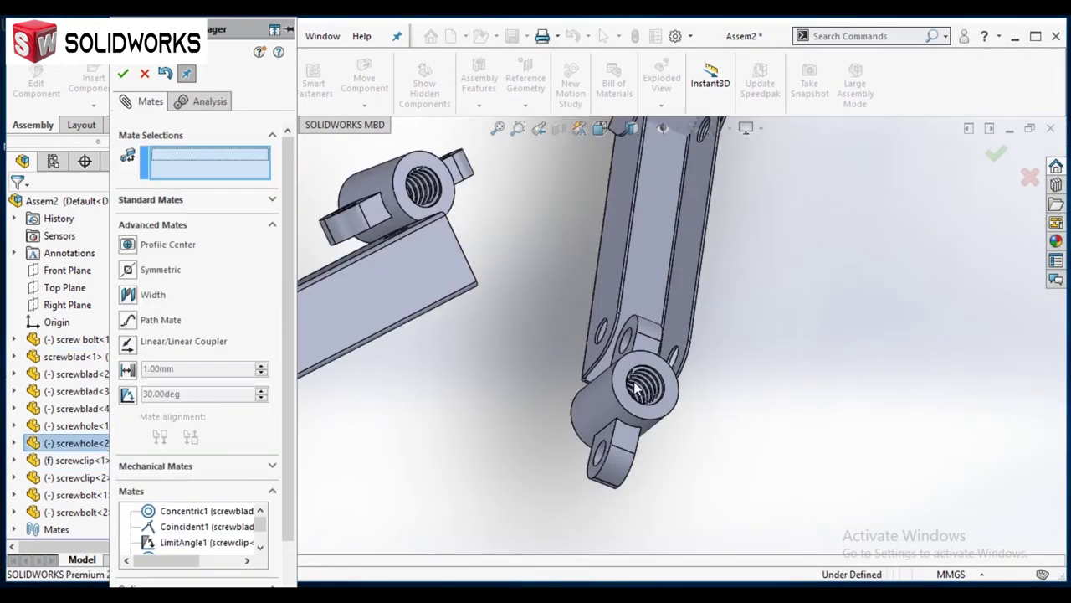
Limit the block's swing on the first arm to 0–170°
scroll(596, 354, "up", 3)
scroll(272, 410, "down", 2)
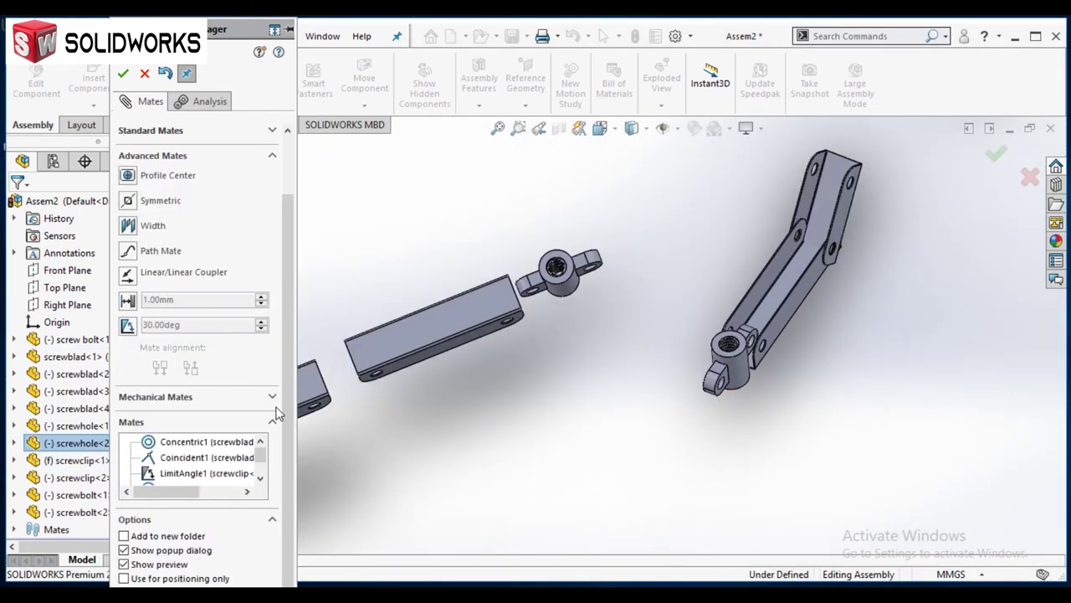
mouse_move(677, 433)
middle_mouse_down()
mouse_move(989, 549)
mouse_move(826, 306)
middle_mouse_up()
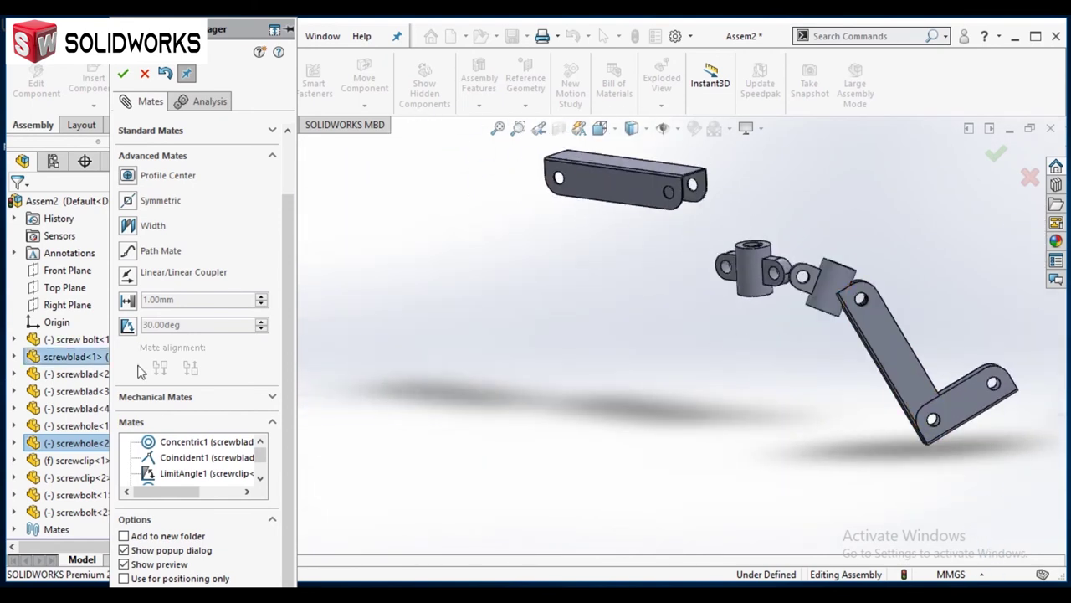
mouse_move(930, 282)
middle_mouse_down()
mouse_move(772, 390)
mouse_move(569, 375)
middle_mouse_up()
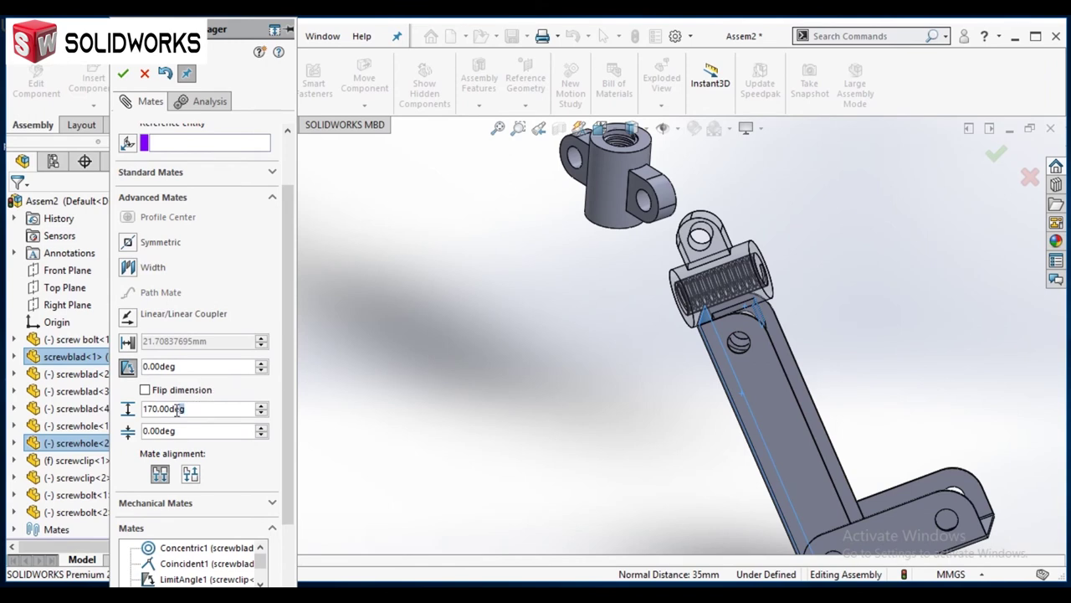
left_click(123, 73)
scroll(724, 366, "up", 3)
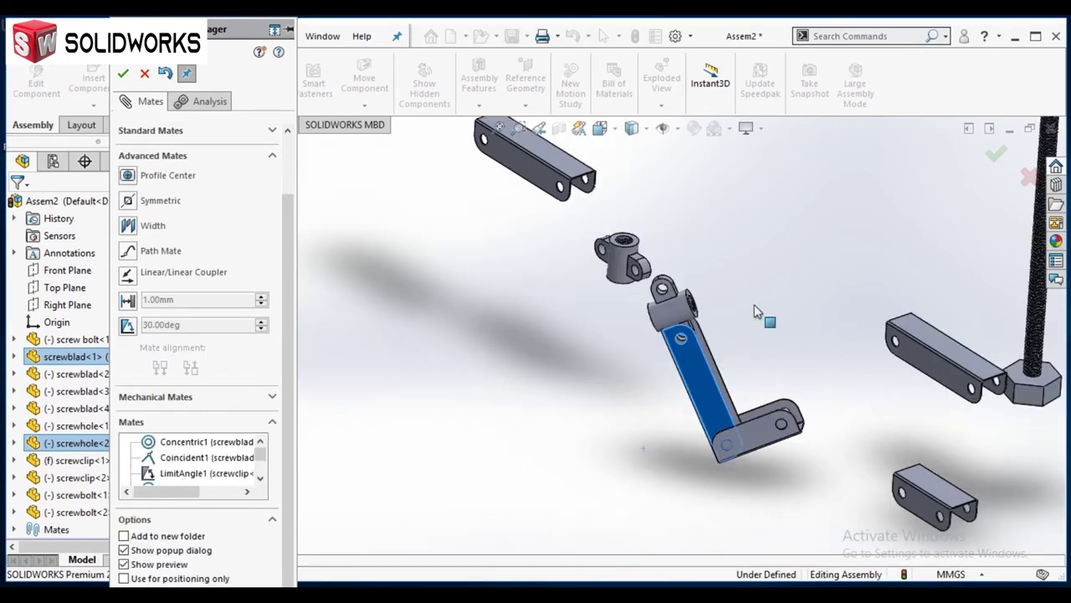
Turn the view toward the screw rod and select the third arm's hole edge
middle_click_drag(724, 366, 622, 371)
scroll(632, 386, "down", 2)
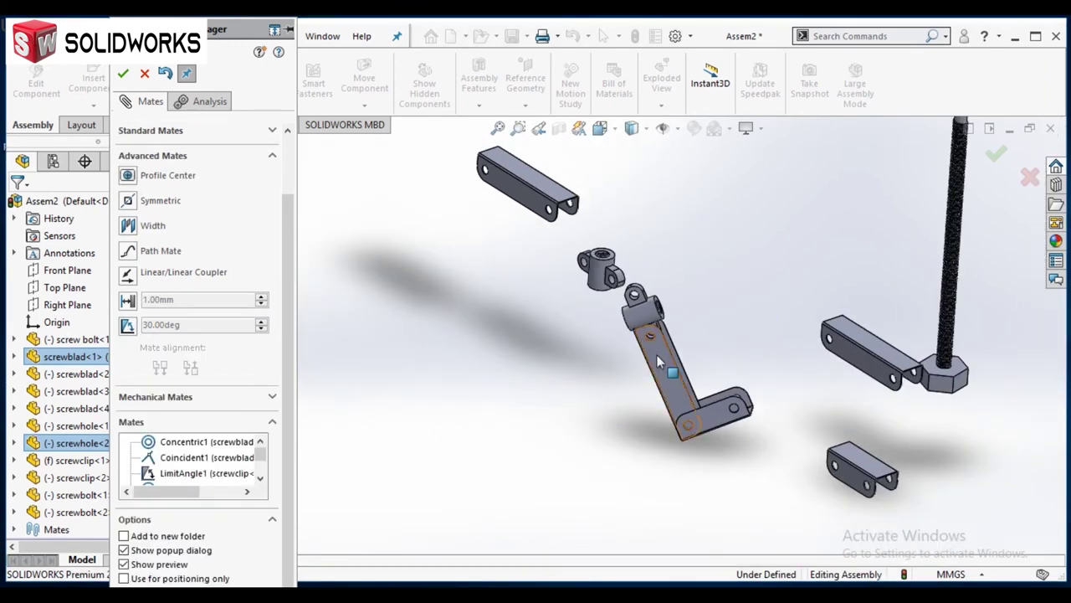
scroll(765, 371, "down", 3)
left_click(765, 360)
Mate screwblad-3's hole concentric with screwclip-1's hole
scroll(737, 360, "down", 2)
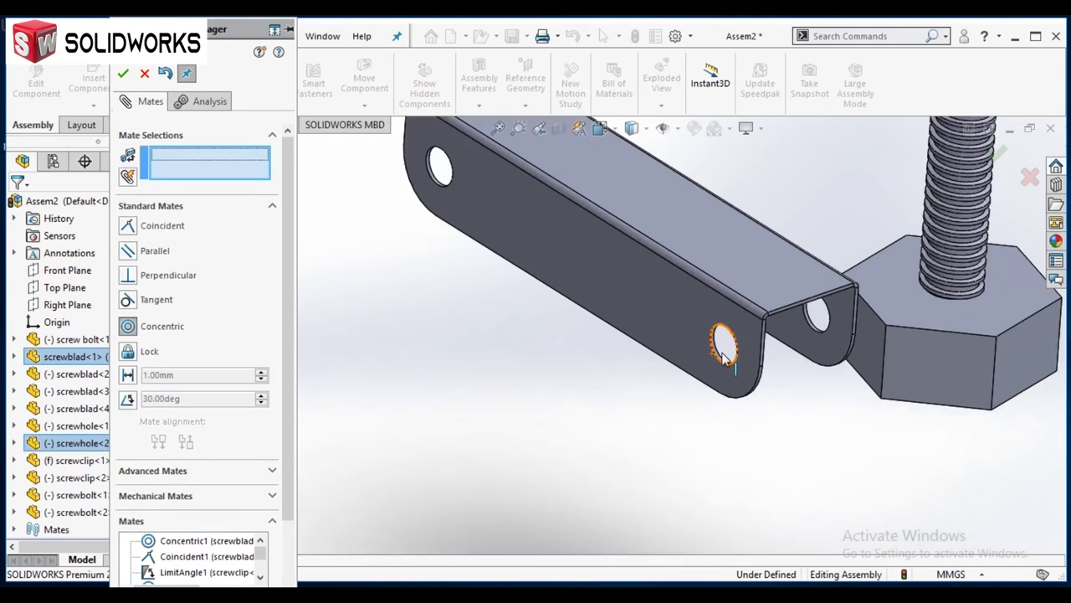
scroll(694, 354, "up", 2)
scroll(653, 354, "down", 3)
left_click(600, 354)
scroll(600, 354, "up", 2)
scroll(626, 327, "up", 2)
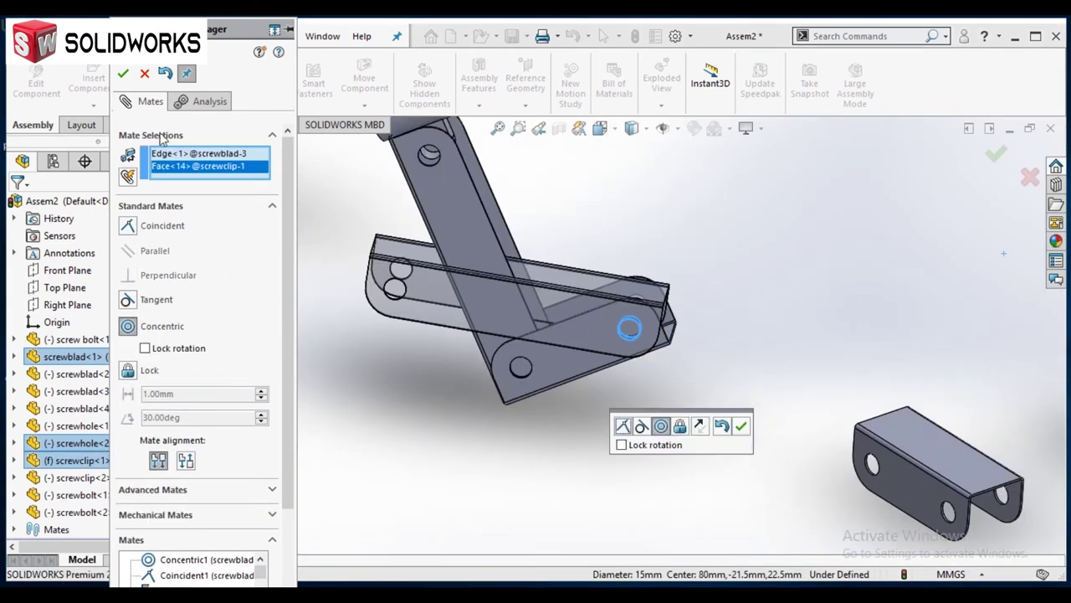
key("Return")
Make the matching faces of screwblad-3 and screwclip-1 coincident
scroll(621, 341, "down", 2)
left_click(641, 342)
scroll(641, 342, "down", 2)
left_click(660, 427)
scroll(660, 440, "up", 4)
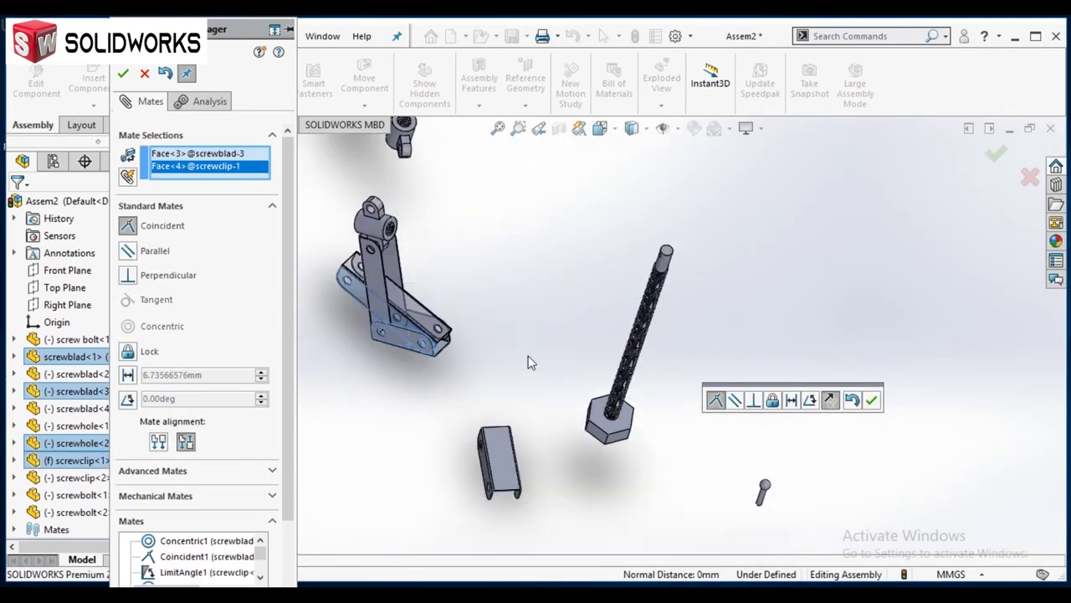
key("Return")
Add a Limit Angle mate between screwclip-1 and the third arm, swinging the arm upright
left_click(153, 469)
scroll(502, 334, "down", 3)
middle_click_drag(519, 326, 562, 315)
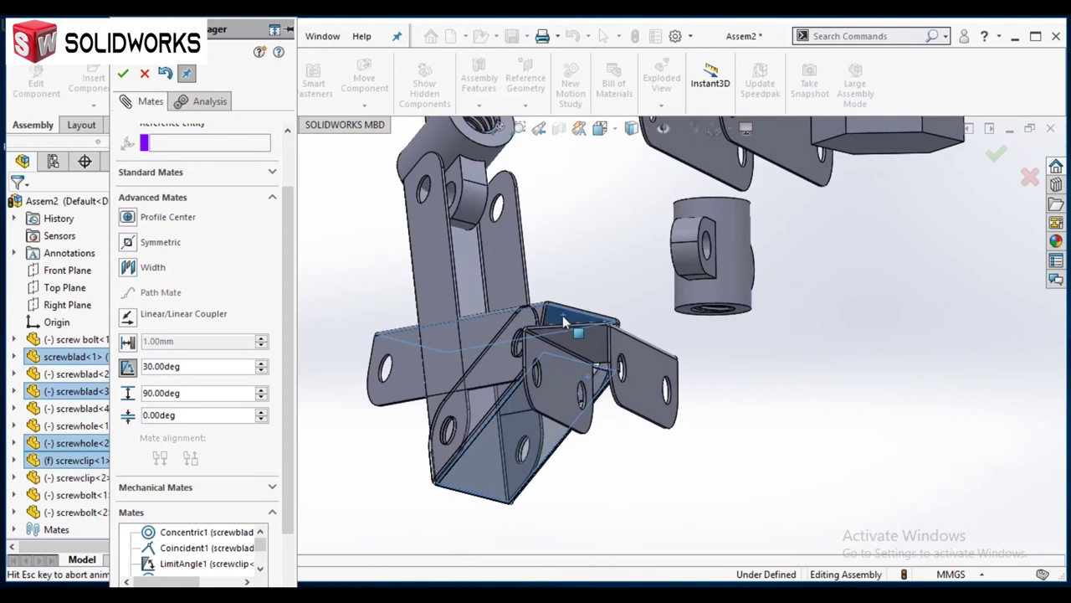
scroll(562, 315, "up", 3)
type("180")
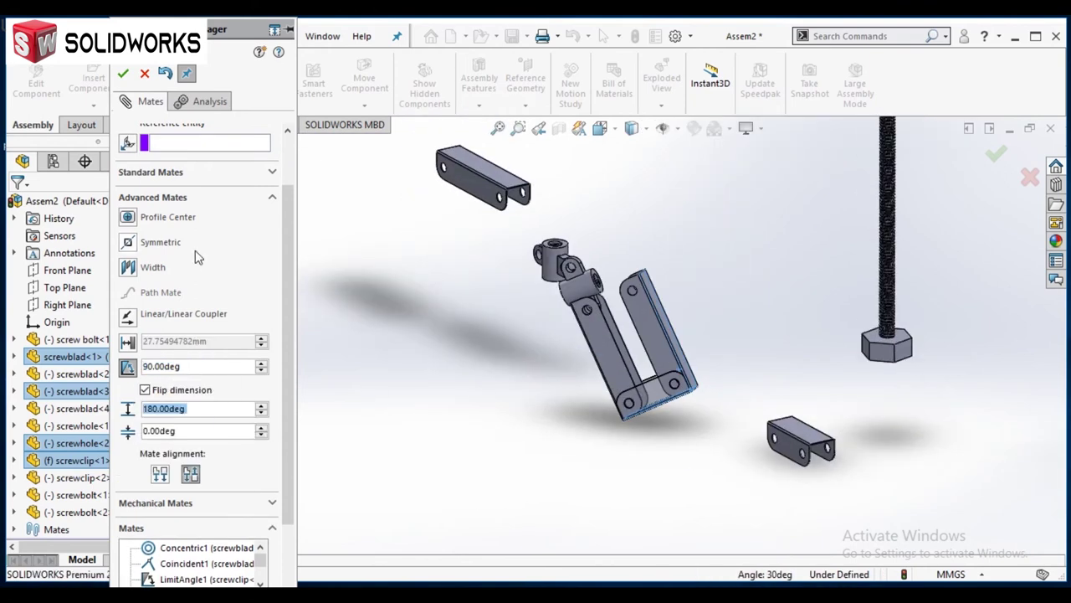
key("Return")
left_click_drag(505, 307, 798, 327)
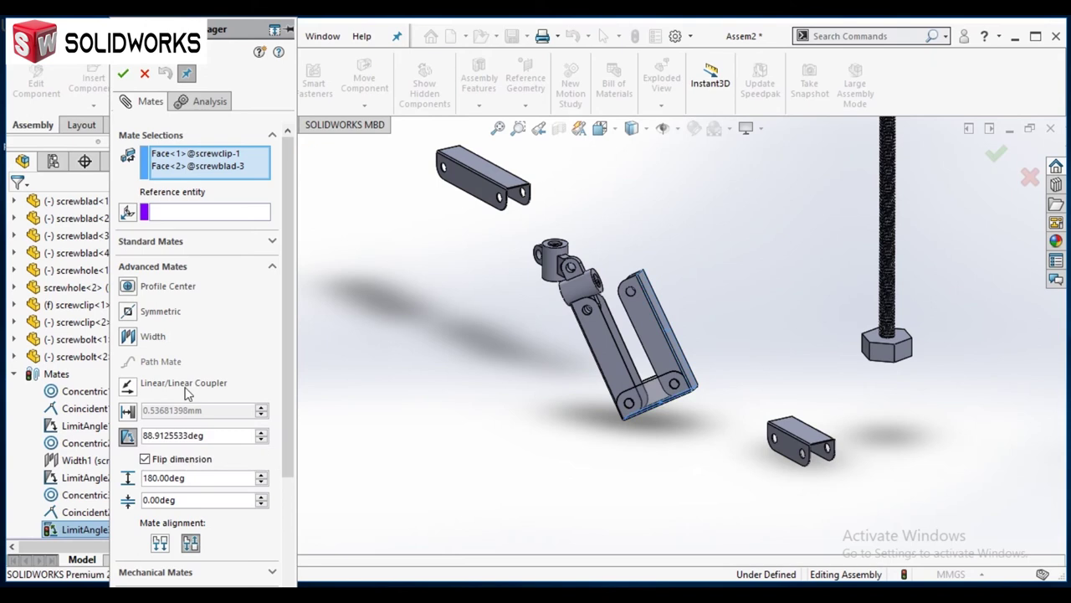
key("Return")
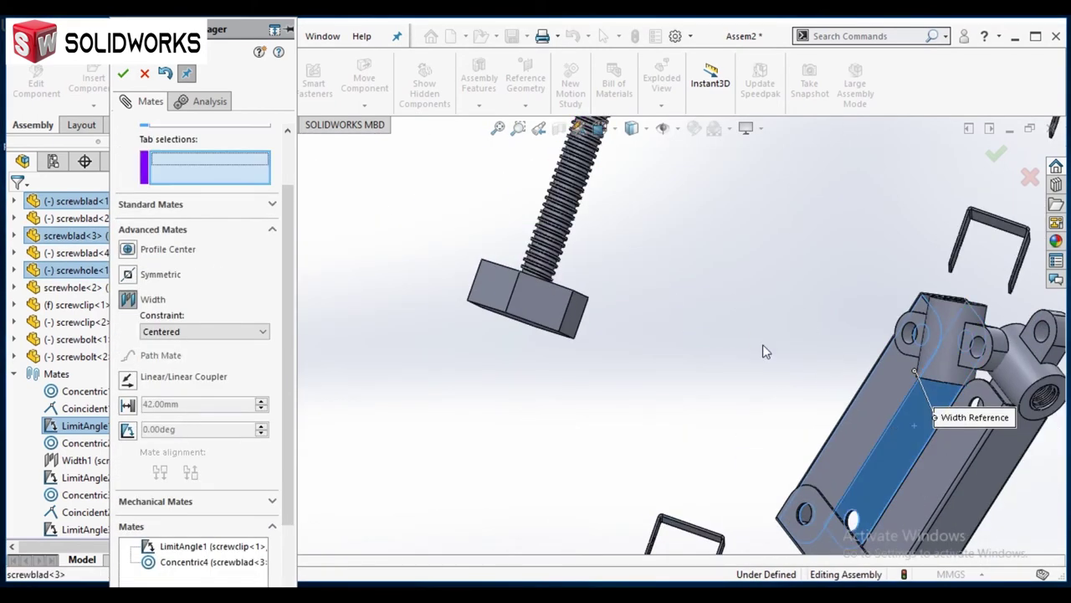
Complete the Width mate on screwhole-1's tab faces, then delete the extra 0–180° LimitAngle5 mate
left_click(498, 251)
left_click(692, 333)
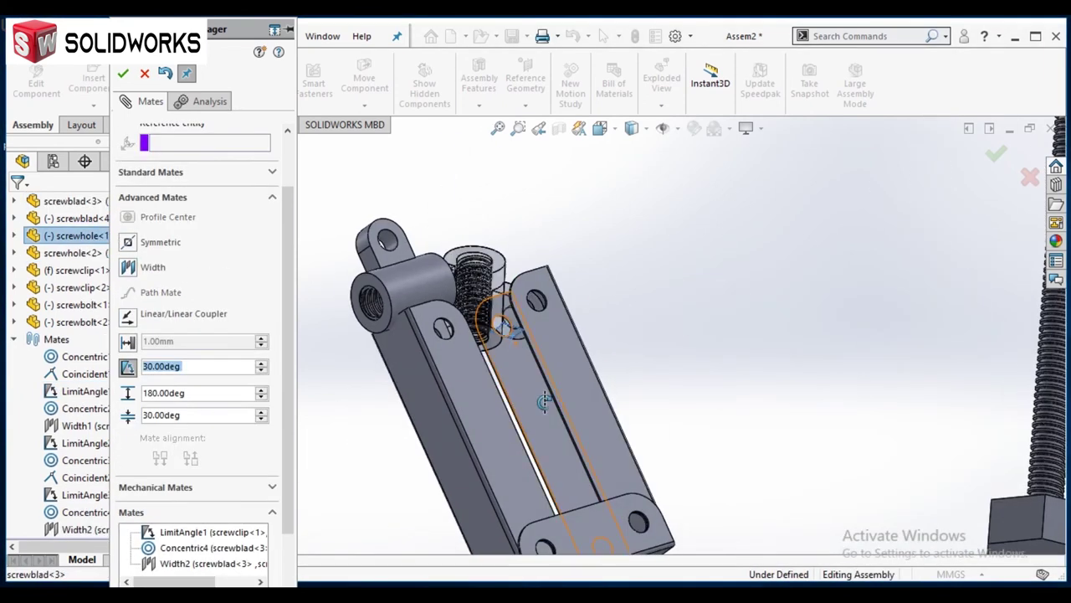
left_click(184, 390)
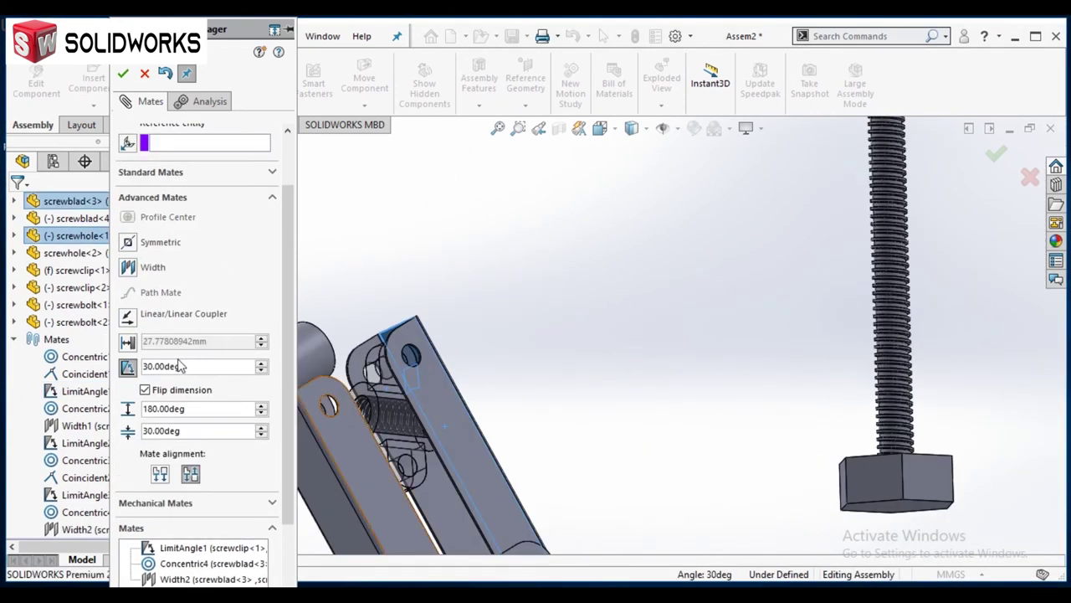
type("0")
key("Return")
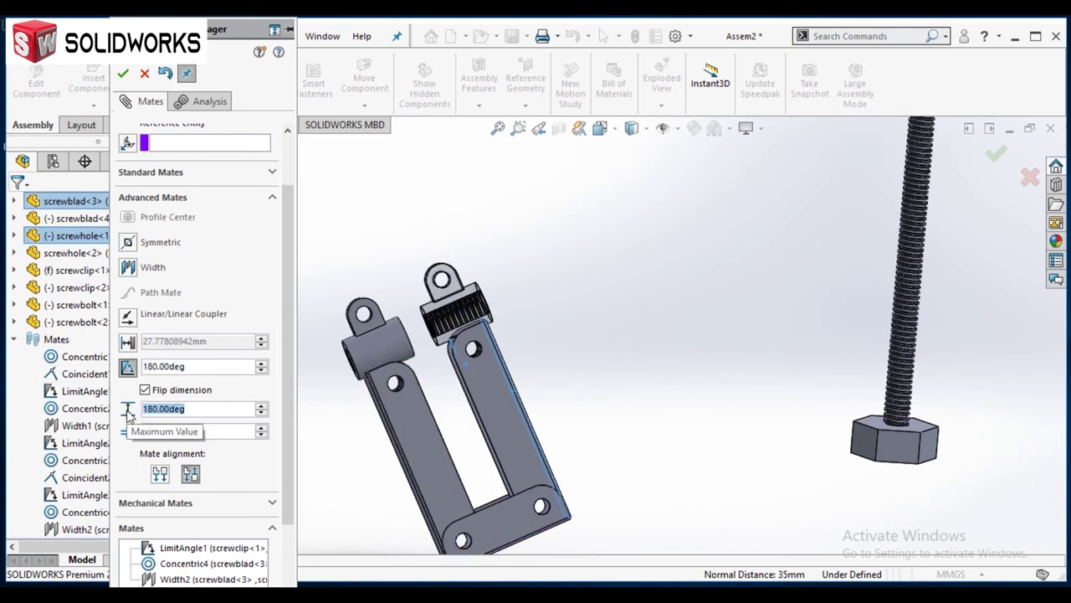
type("180")
key("Return")
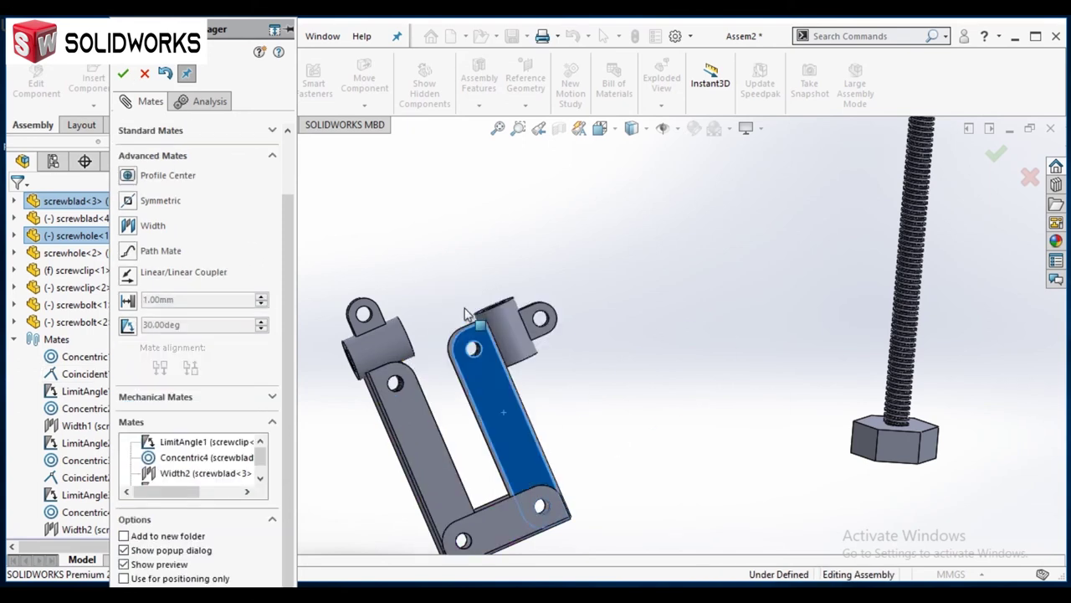
key("Return")
key("Delete")
key("Return")
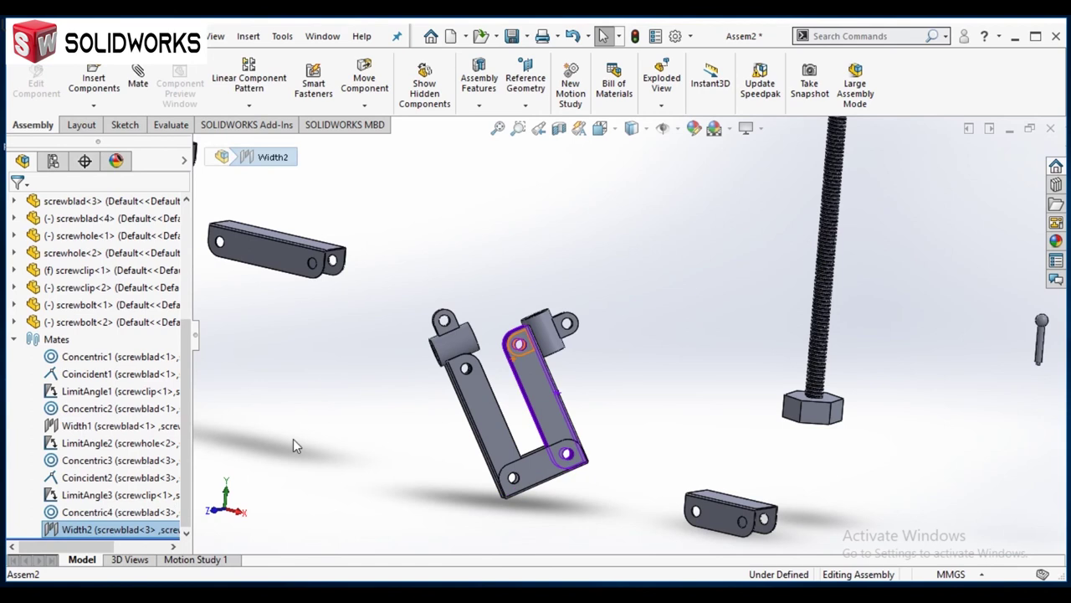
Edit the Width2 mate, replacing the wrong screw-hole face with the correct screwhole-1 face
left_click(94, 475)
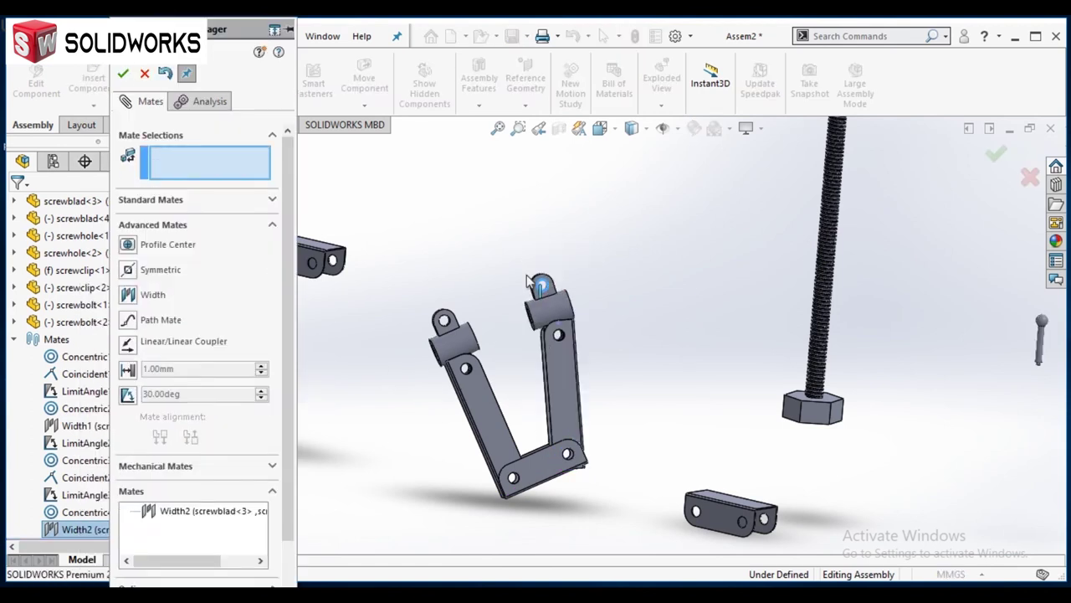
middle_click_drag(523, 251, 554, 294)
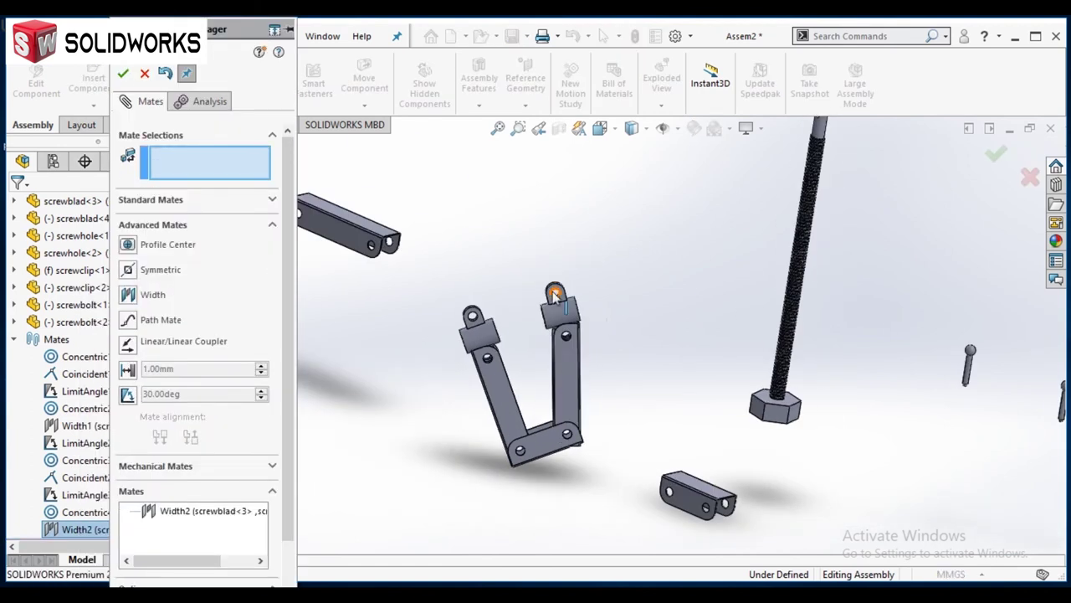
left_click(128, 395)
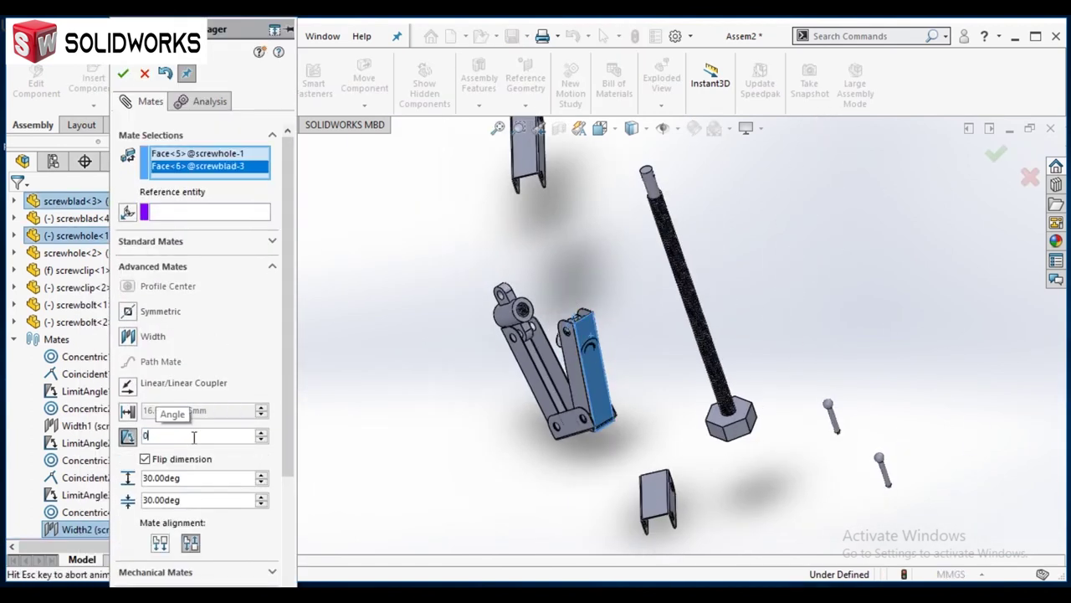
left_click(590, 360)
middle_click_drag(444, 366, 589, 368)
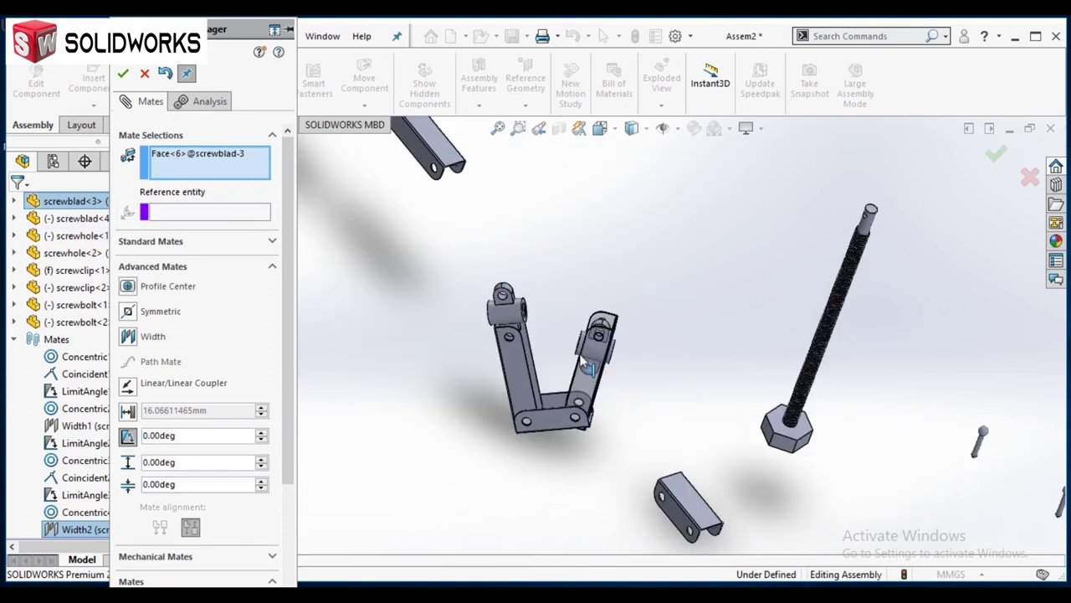
scroll(612, 395, "down", 5)
scroll(586, 343, "up", 2)
left_click(569, 366)
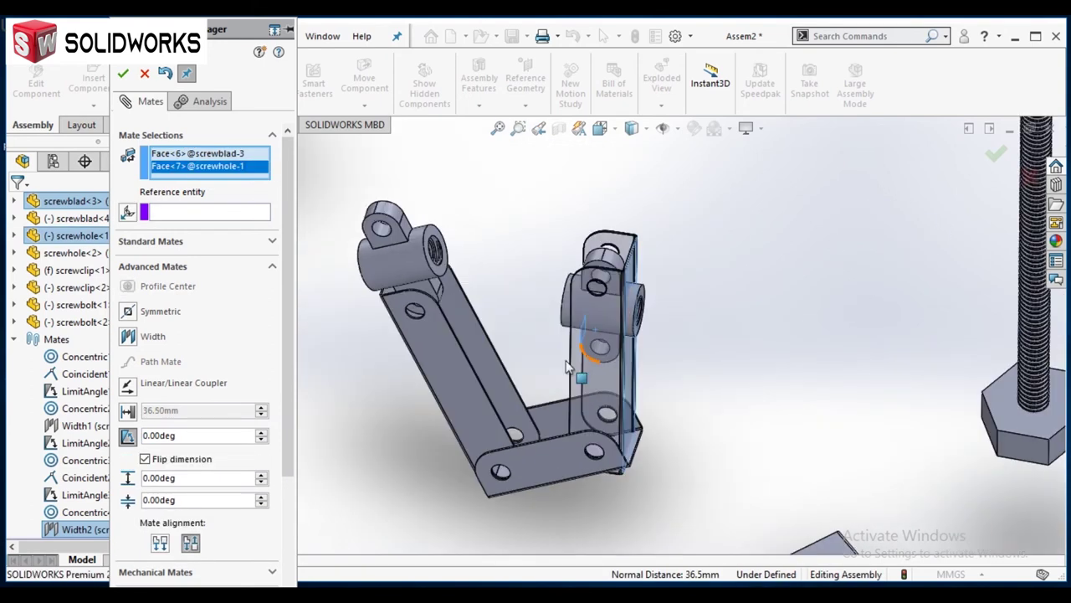
left_click(198, 435)
Set a 180° angle limit and confirm the width and LimitAngle6 mates
type("180")
key("Return")
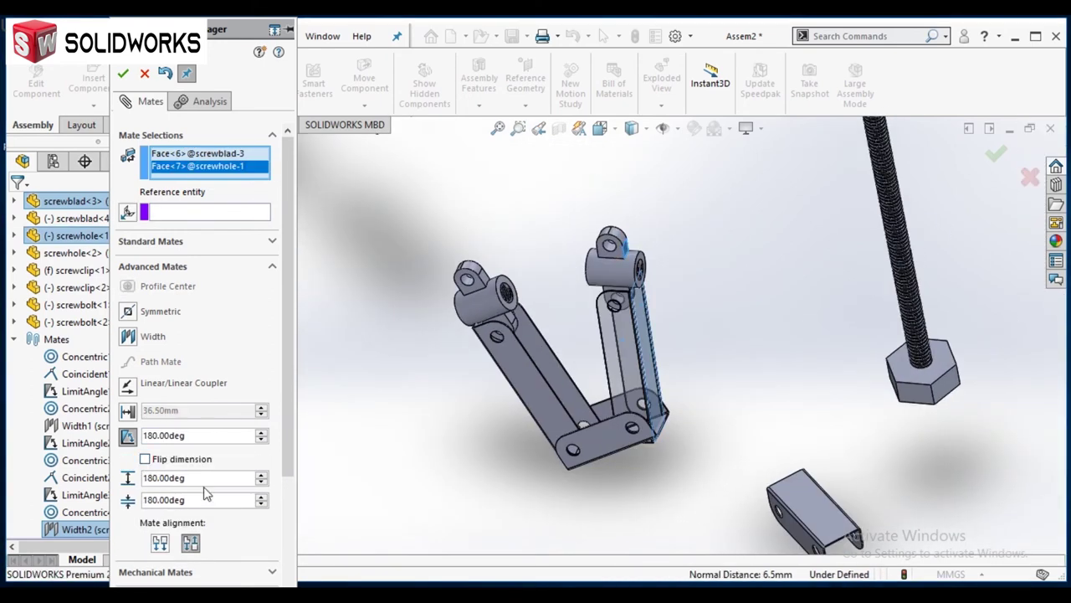
key("Return")
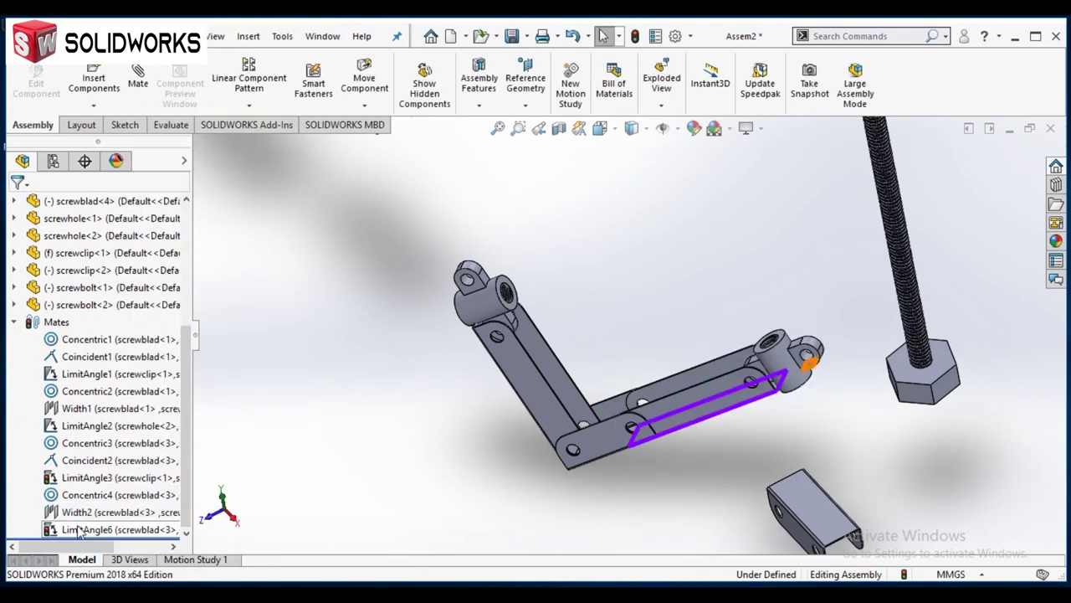
key("Return")
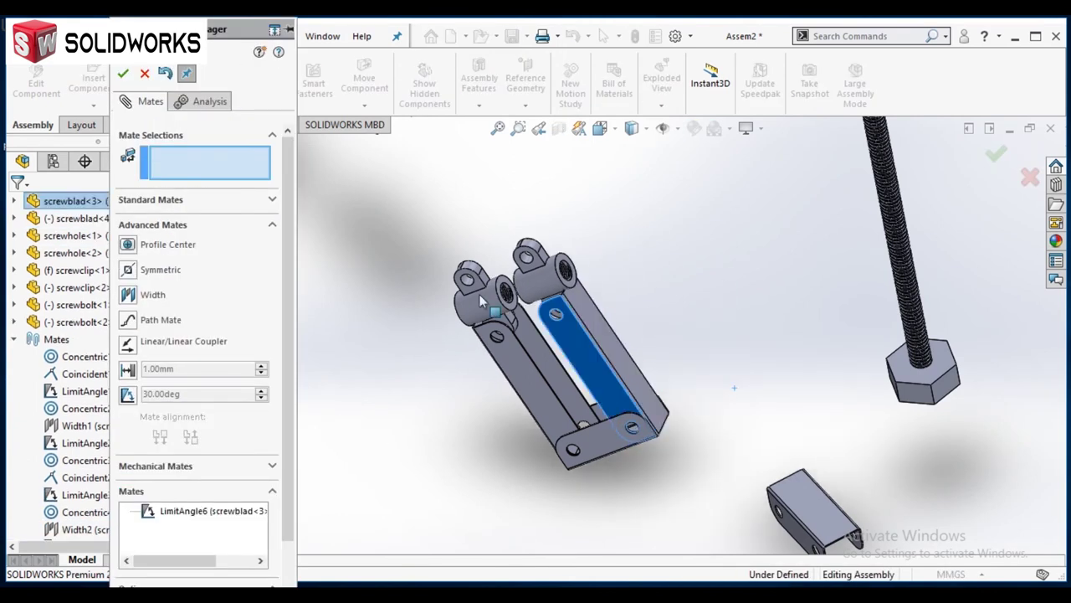
Mate screwblad-2 to the screw-hole block with a Width mate and a 90° angle limit
middle_click_drag(343, 431, 601, 332)
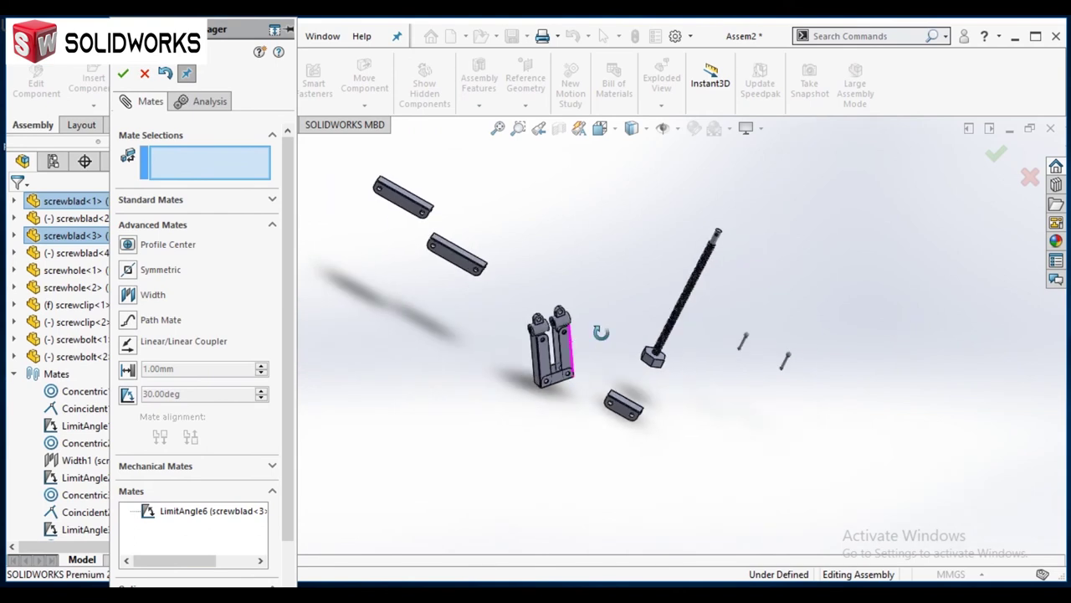
left_click(789, 528)
scroll(515, 272, "down", 5)
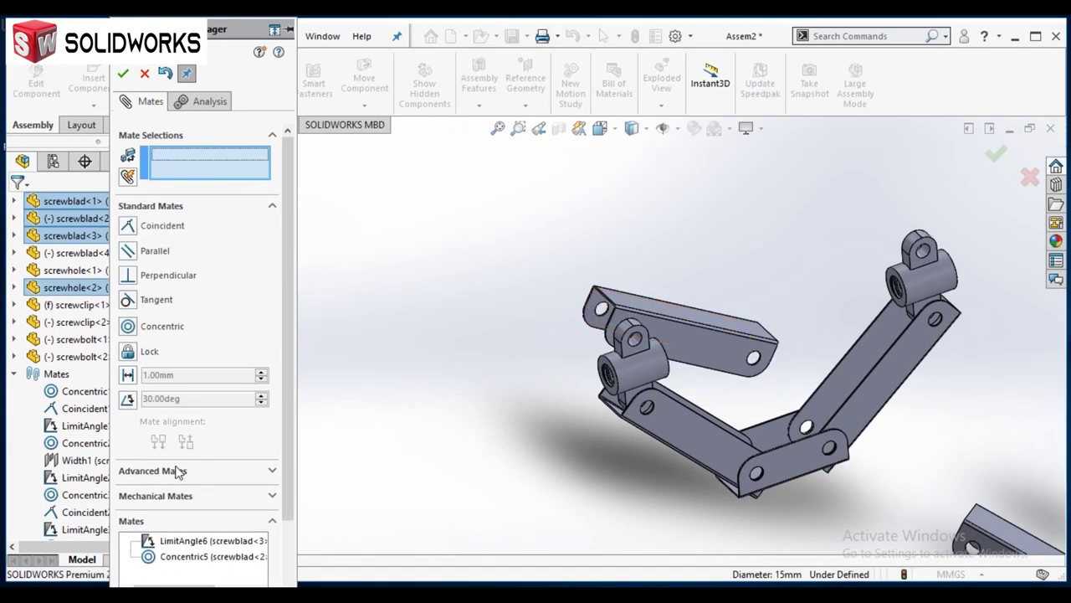
left_click(177, 471)
left_click(151, 299)
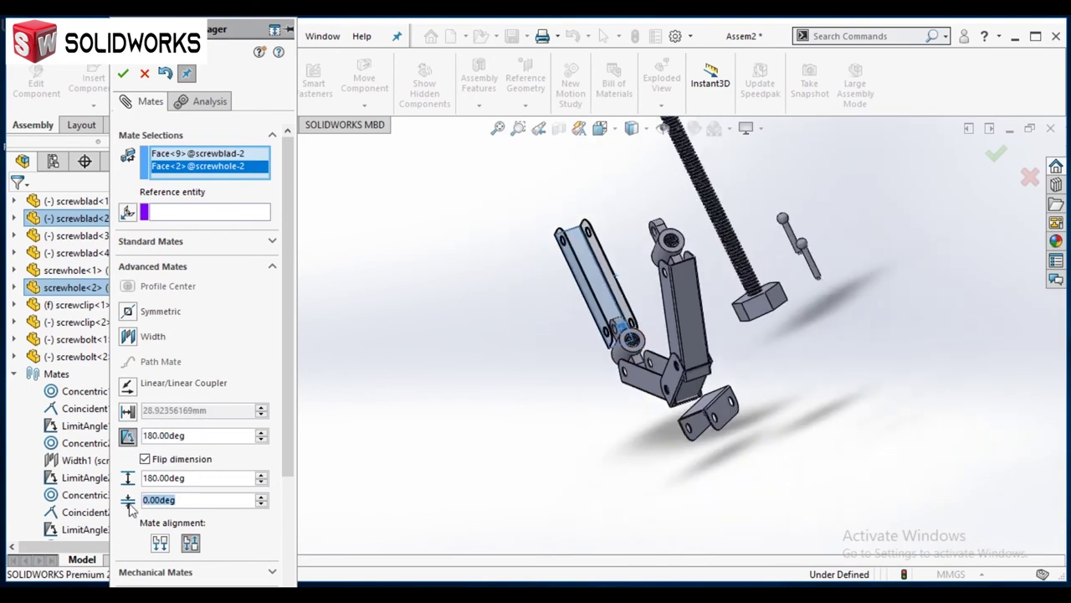
type("90")
key("Return")
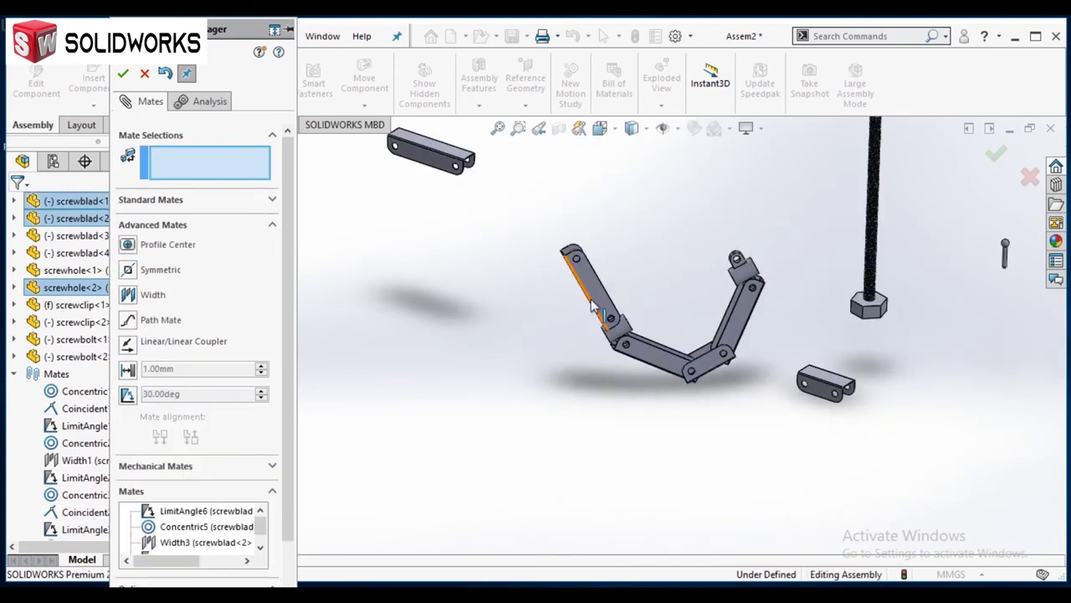
Add a centred Width mate and a 180° angle limit between screwhole-1 and screwblad-4
left_click(568, 314)
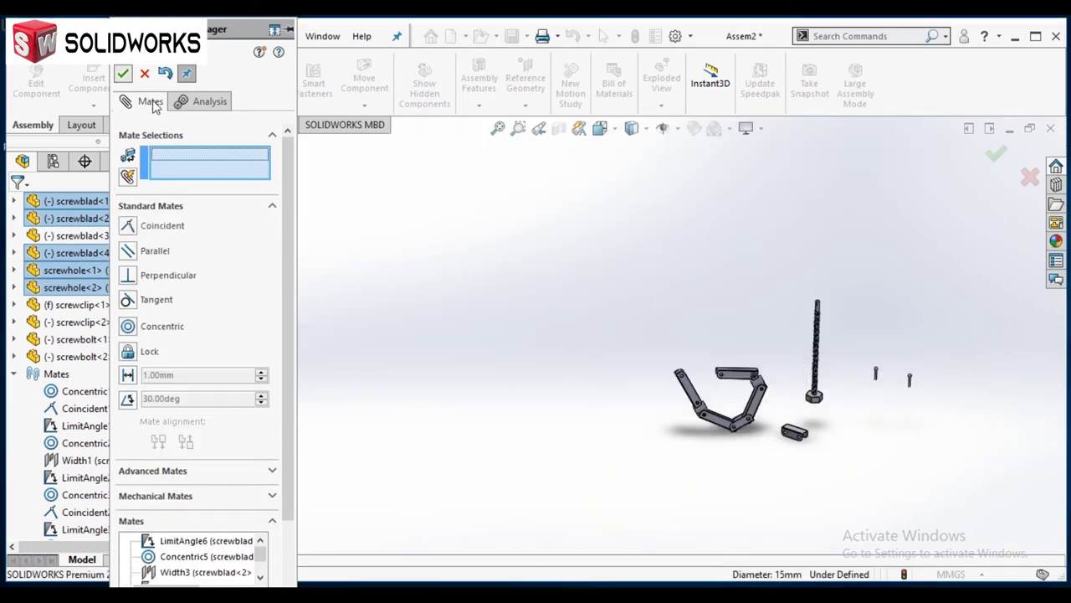
left_click(153, 470)
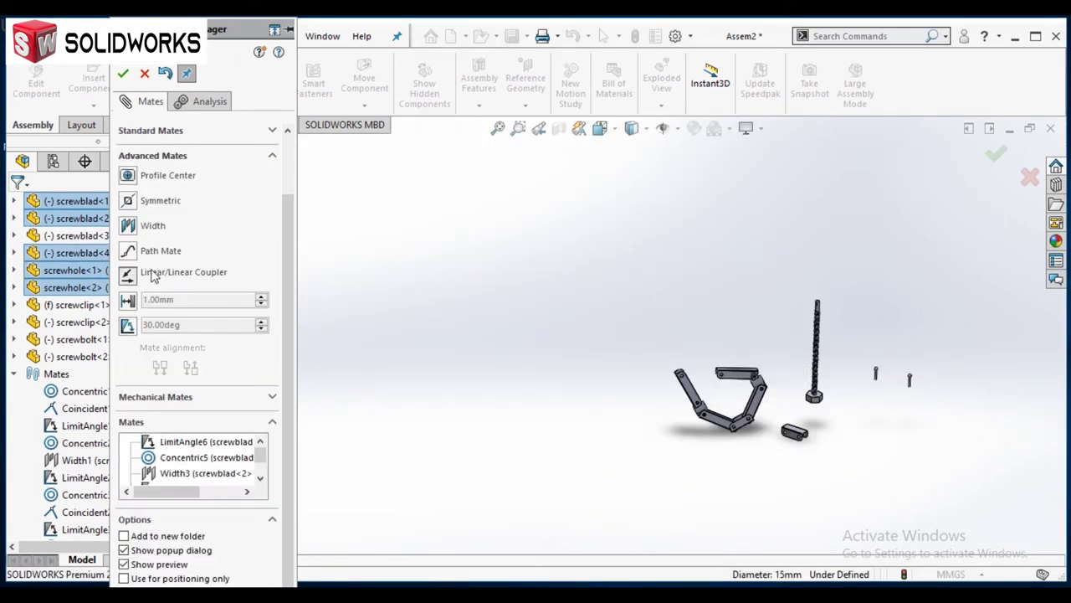
left_click(152, 285)
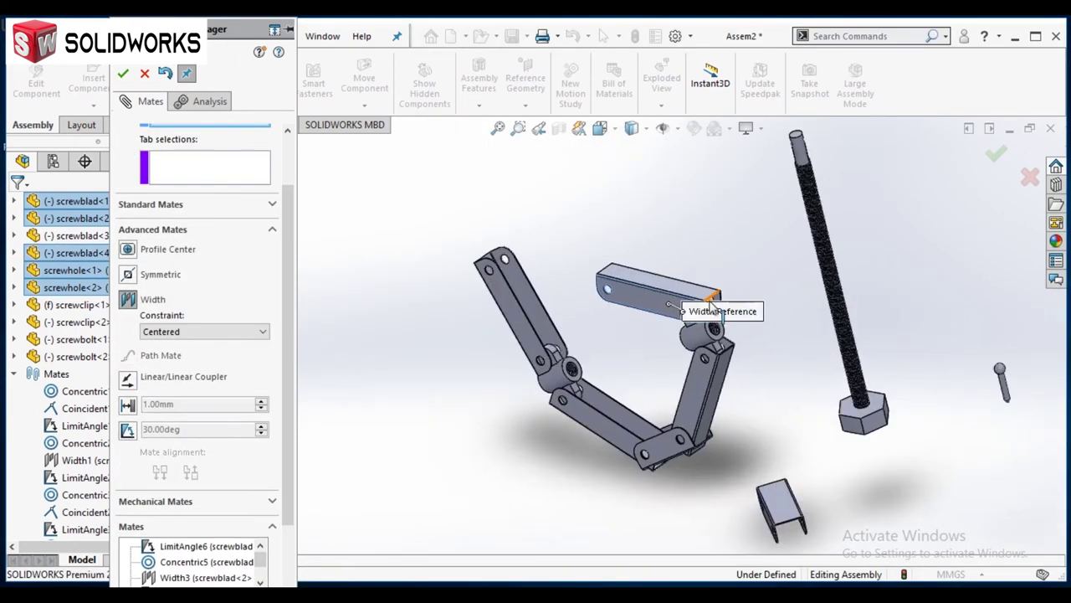
left_click(586, 385)
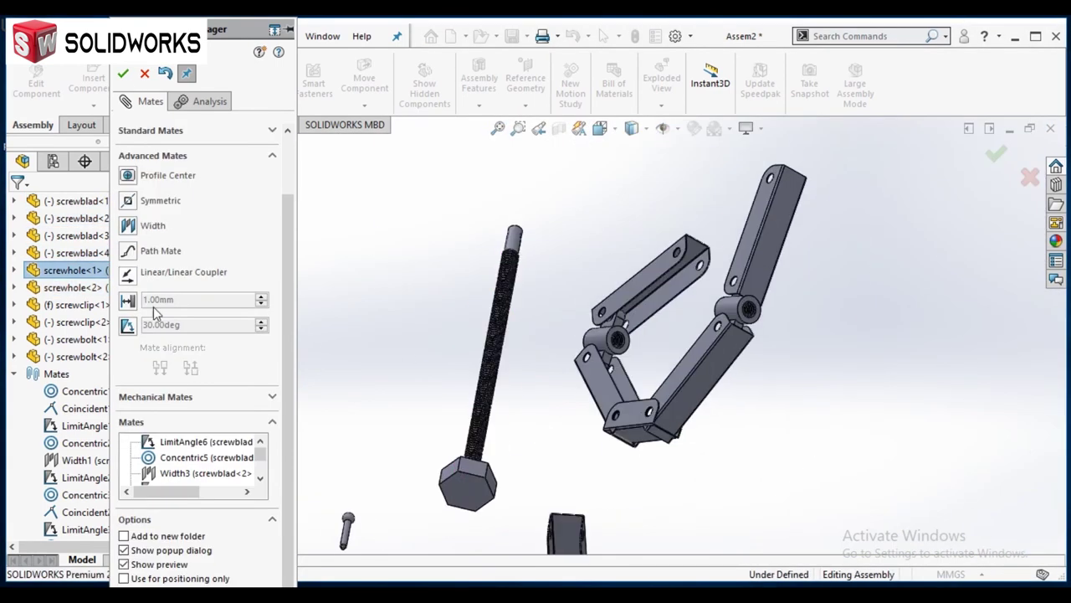
left_click(127, 324)
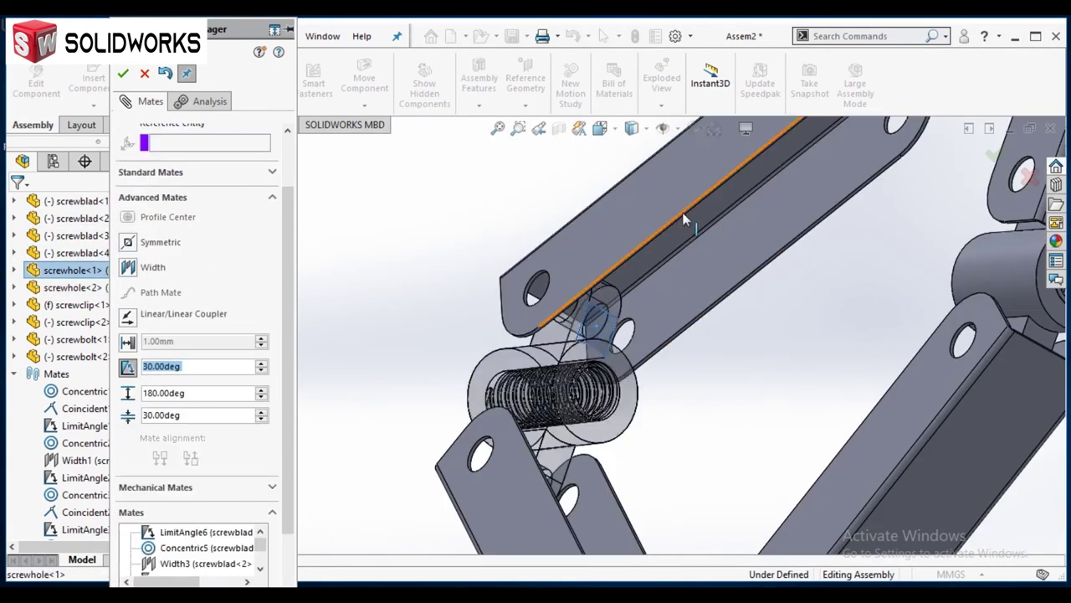
type("180")
key("Return")
key("Return")
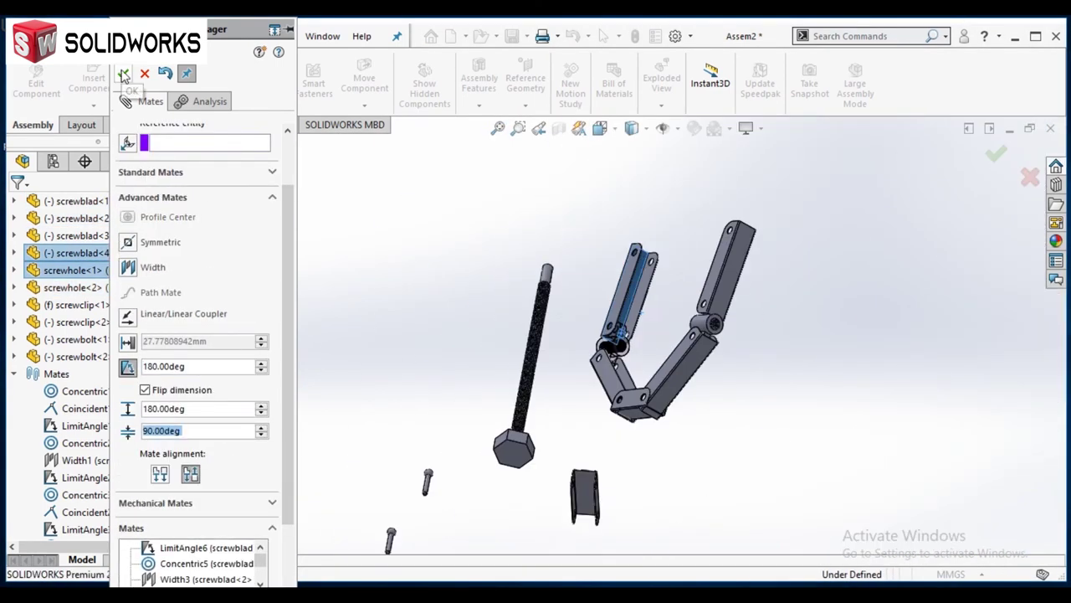
middle_click_drag(572, 278, 722, 386)
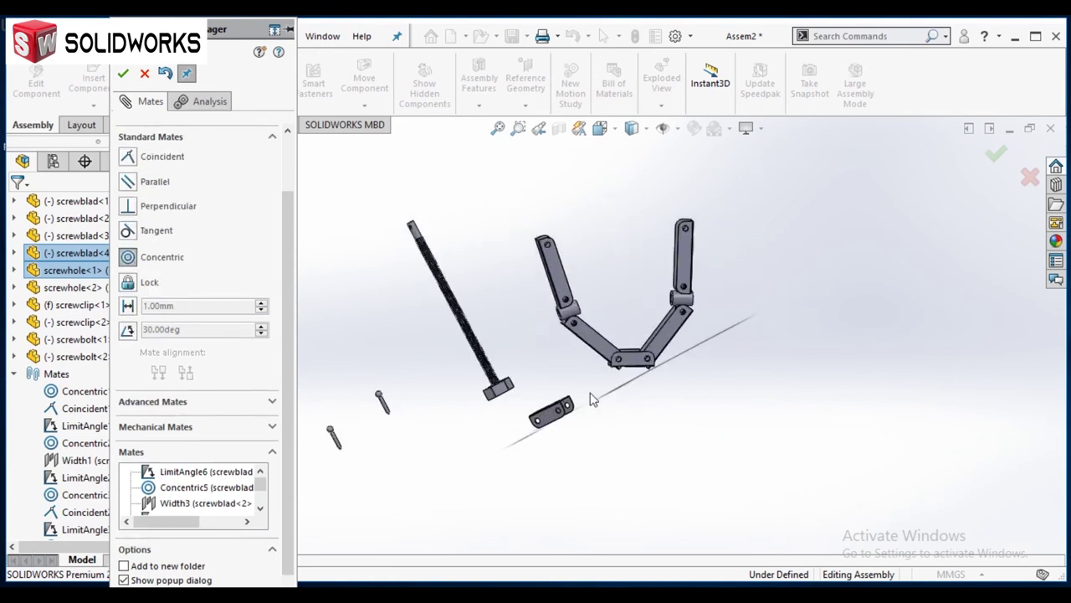
Mate the screwclip-2 hole concentric with the matching hole on the top arm
scroll(591, 399, "up", 5)
left_click(605, 354)
scroll(715, 190, "down", 5)
scroll(715, 191, "up", 6)
left_click(622, 325)
scroll(555, 329, "down", 3)
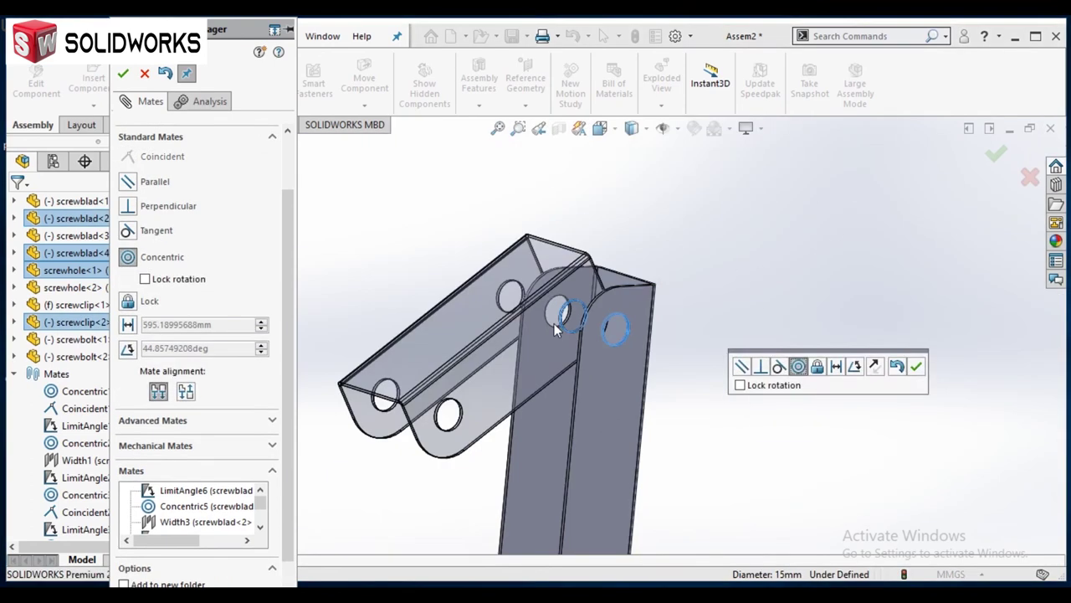
key("Return")
Clear the wrongly picked faces and select the correct face on screwclip-2
left_click(376, 421)
right_click(209, 155)
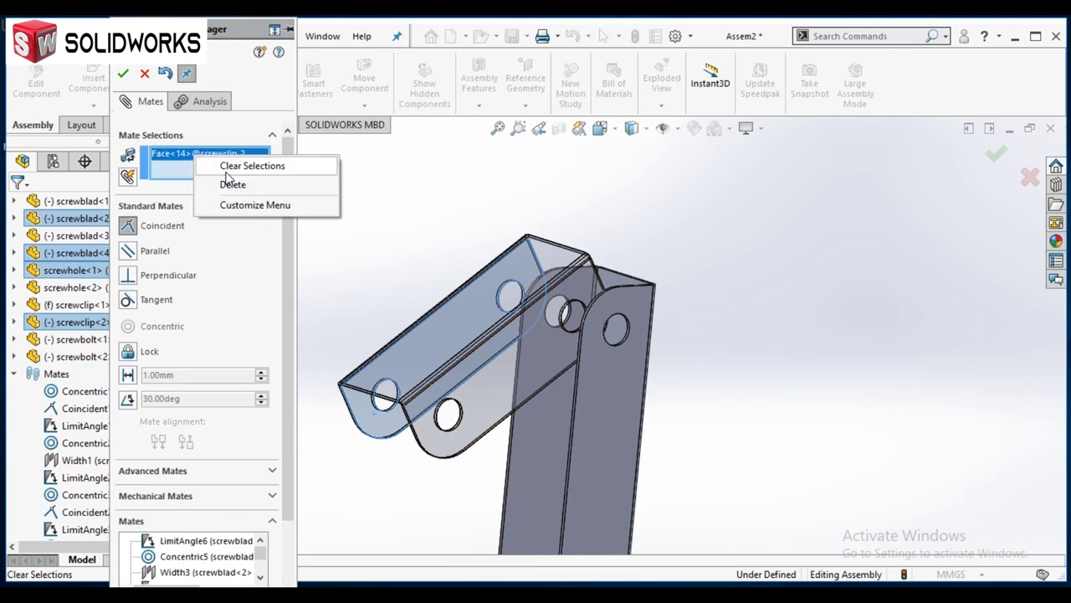
mouse_move(736, 369)
middle_mouse_down()
mouse_move(759, 371)
mouse_move(748, 369)
middle_mouse_up()
key("Delete")
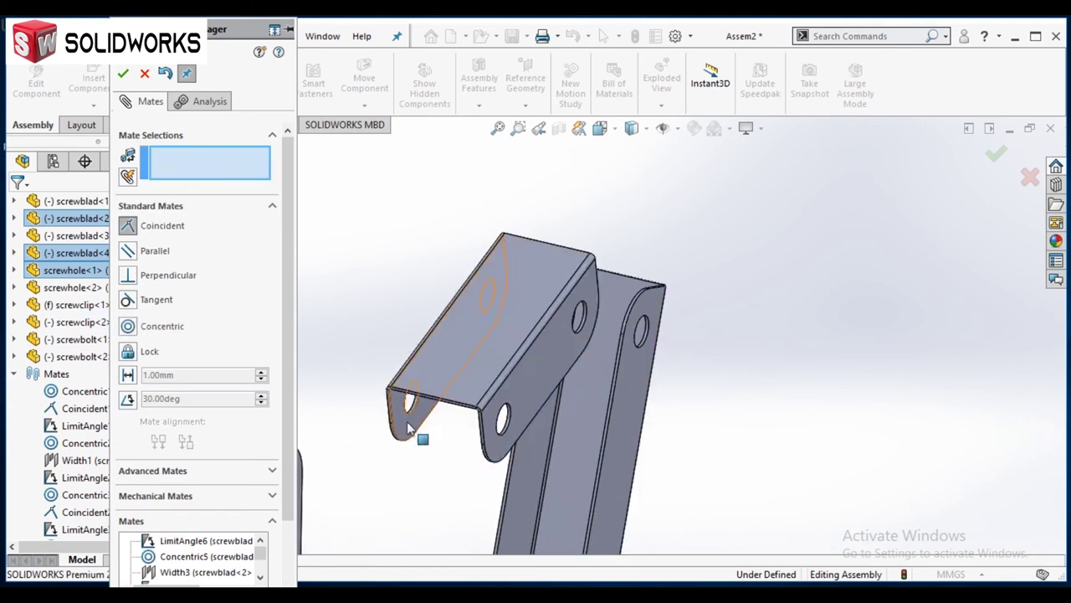
left_click(555, 466)
scroll(724, 418, "down", 5)
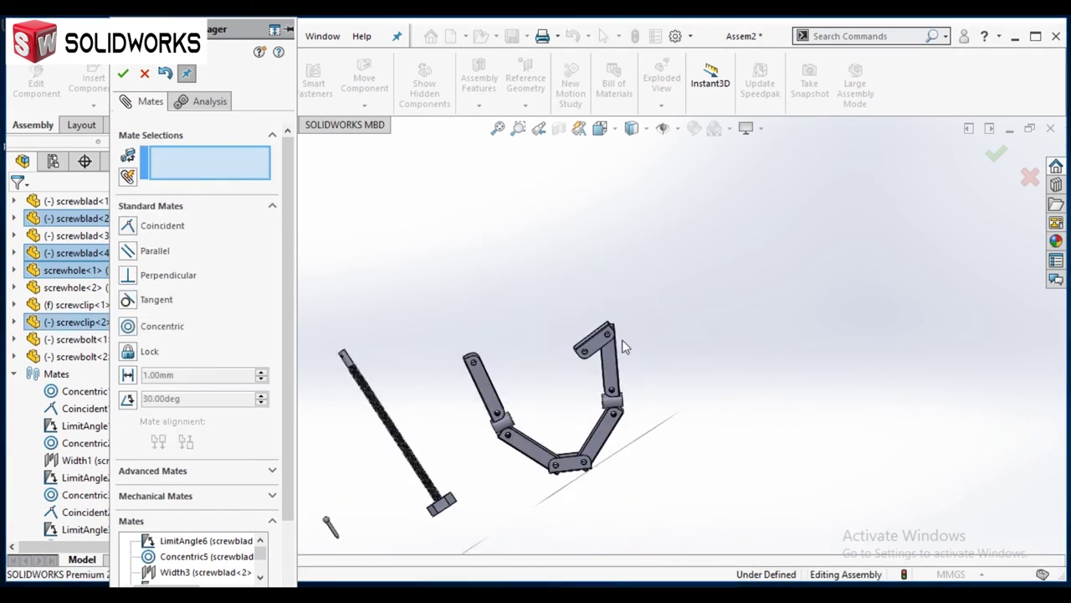
scroll(280, 396, "down", 2)
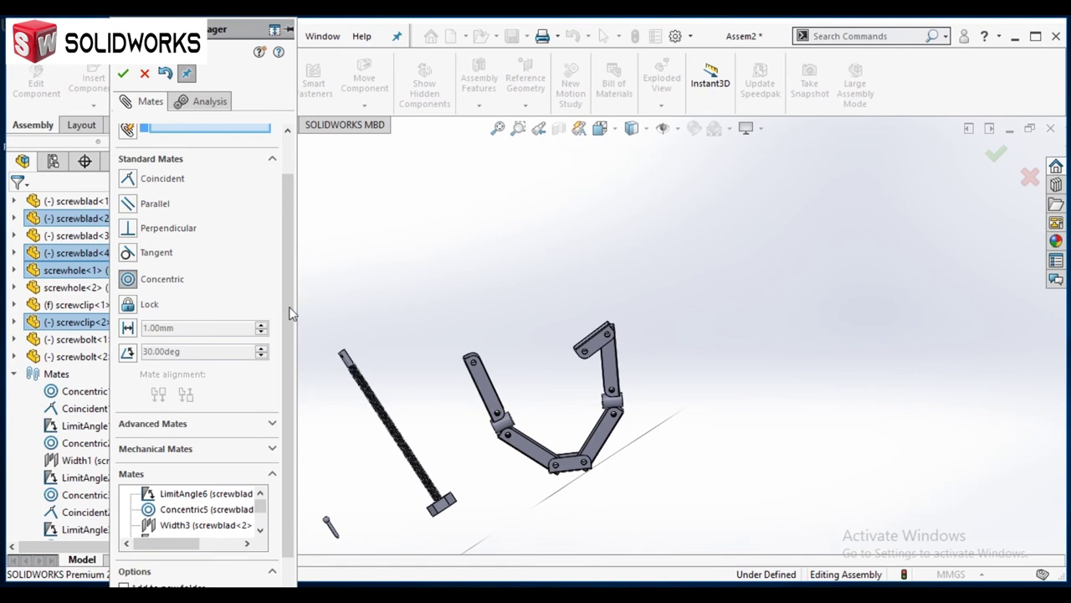
scroll(669, 387, "down", 8)
scroll(709, 304, "up", 10)
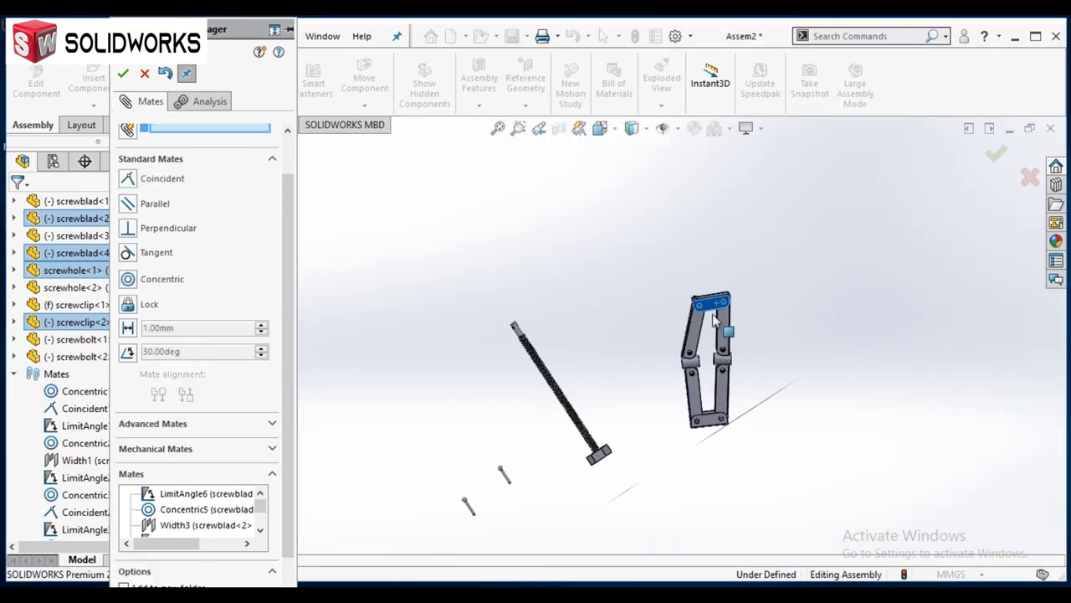
scroll(703, 339, "down", 3)
scroll(736, 335, "up", 2)
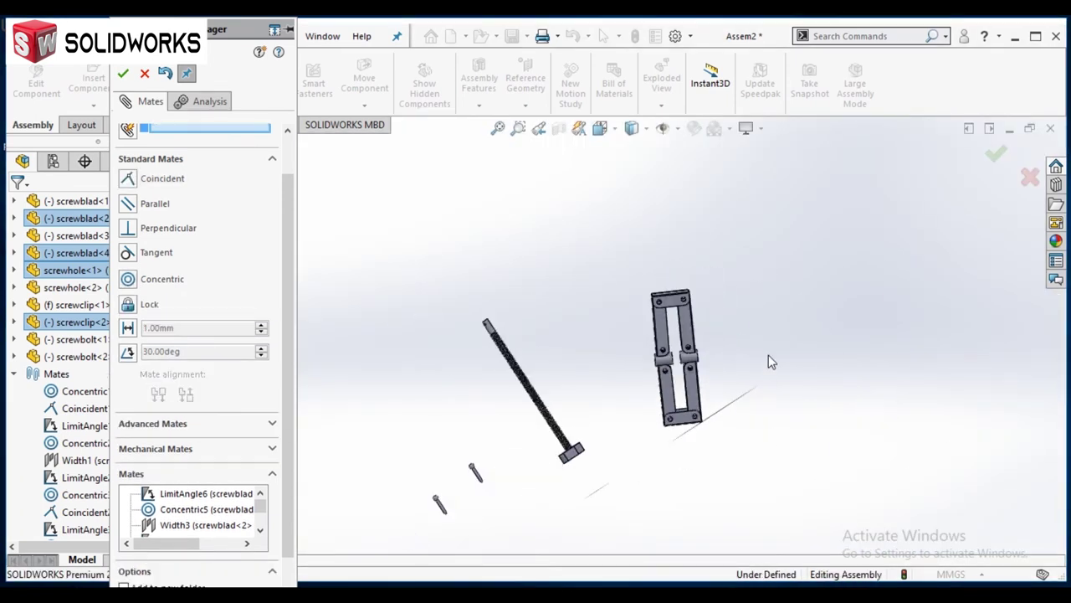
scroll(200, 270, "up", 2)
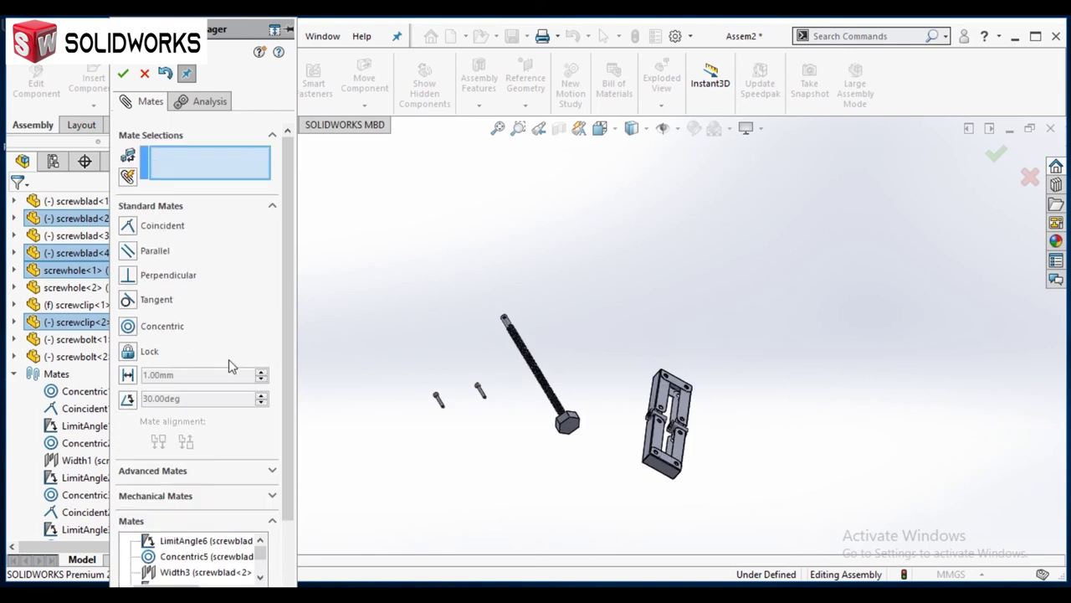
Add a 90° advanced Limit Angle mate between screwclip-2 and screwblad-2
left_click(239, 471)
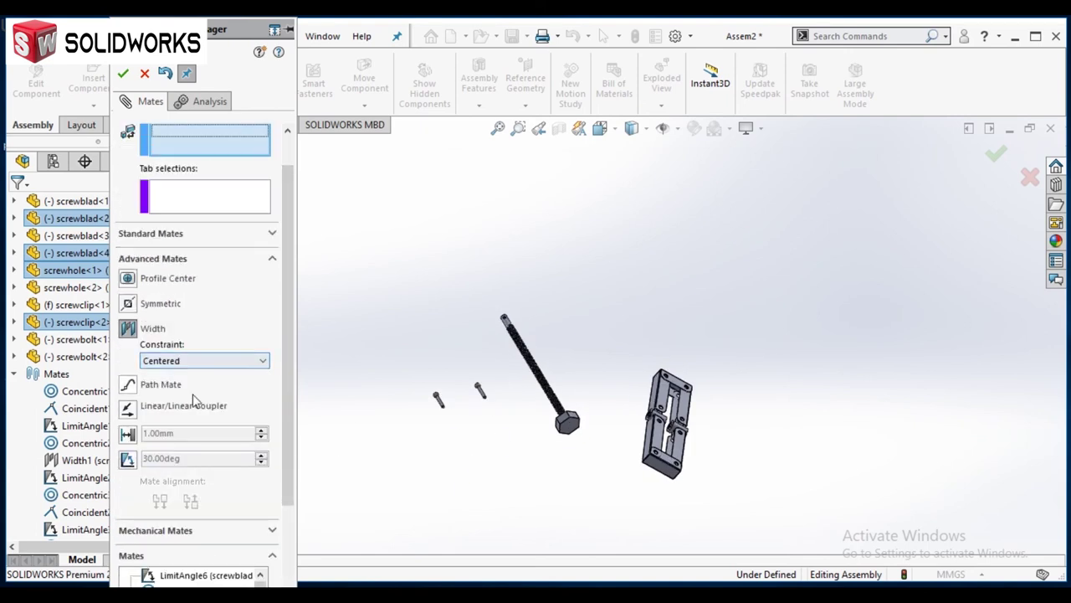
left_click(127, 457)
scroll(609, 430, "down", 5)
middle_click_drag(610, 430, 532, 312)
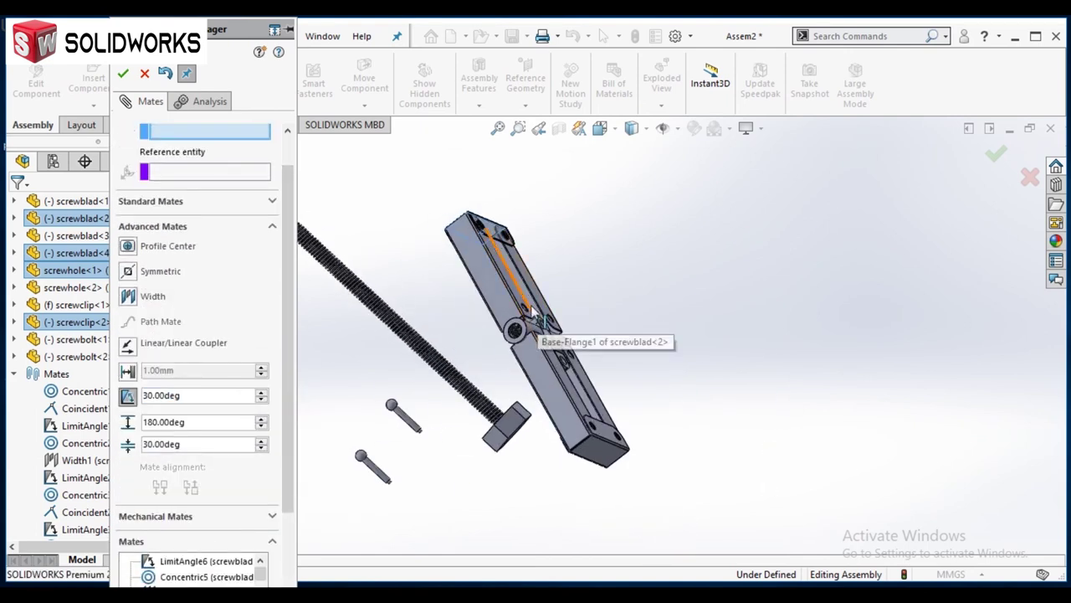
scroll(532, 312, "down", 3)
scroll(625, 374, "up", 2)
left_click(626, 375)
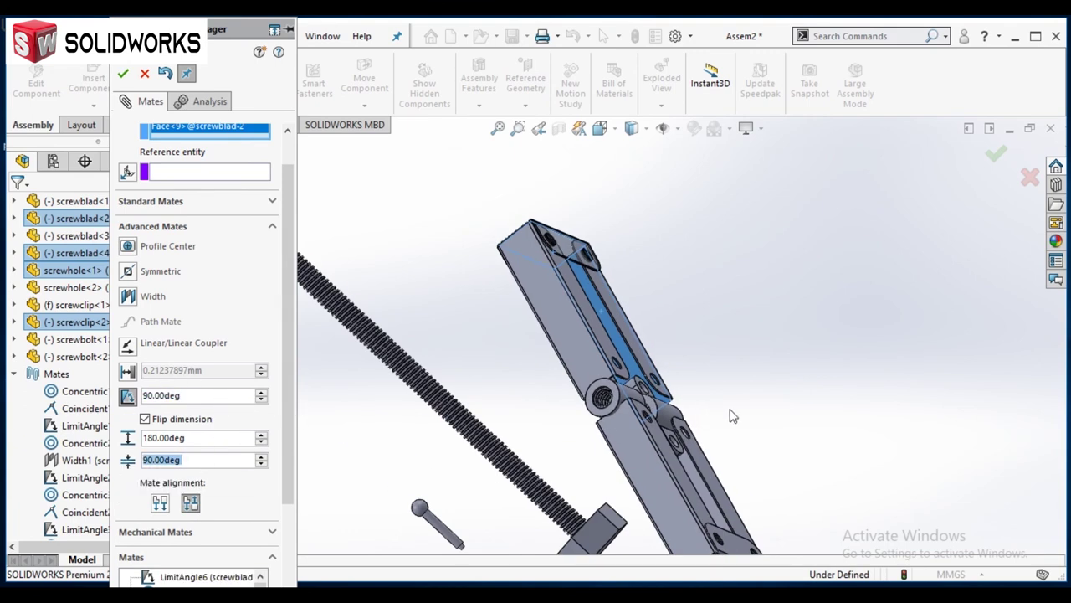
left_click(123, 73)
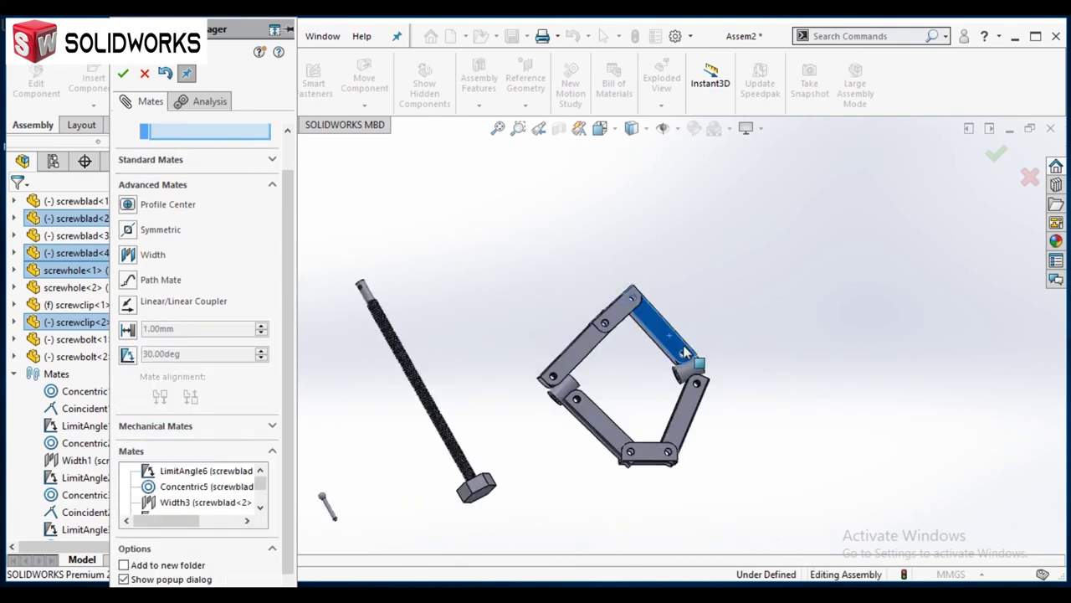
left_click(144, 74)
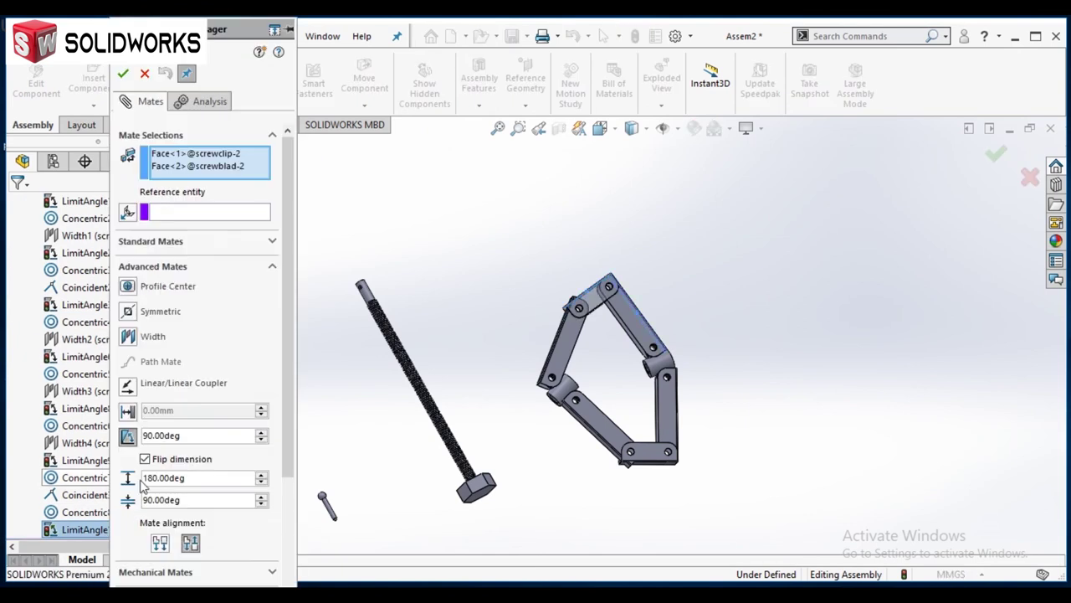
Delete the LimitAngle10 mate and drag the linkage upright to test it
left_click(129, 528)
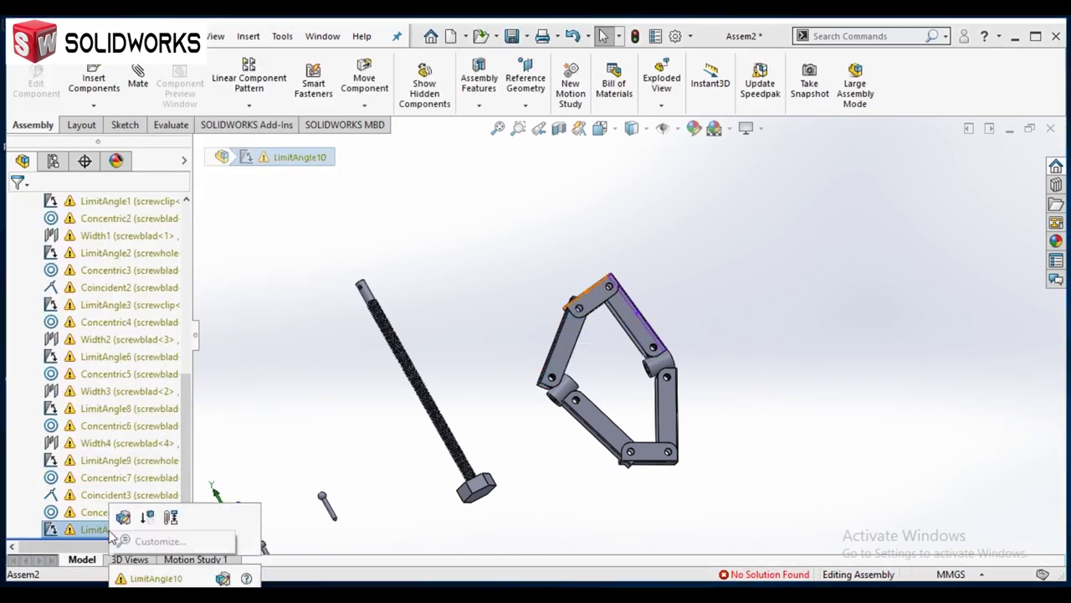
key("Delete")
left_click(635, 239)
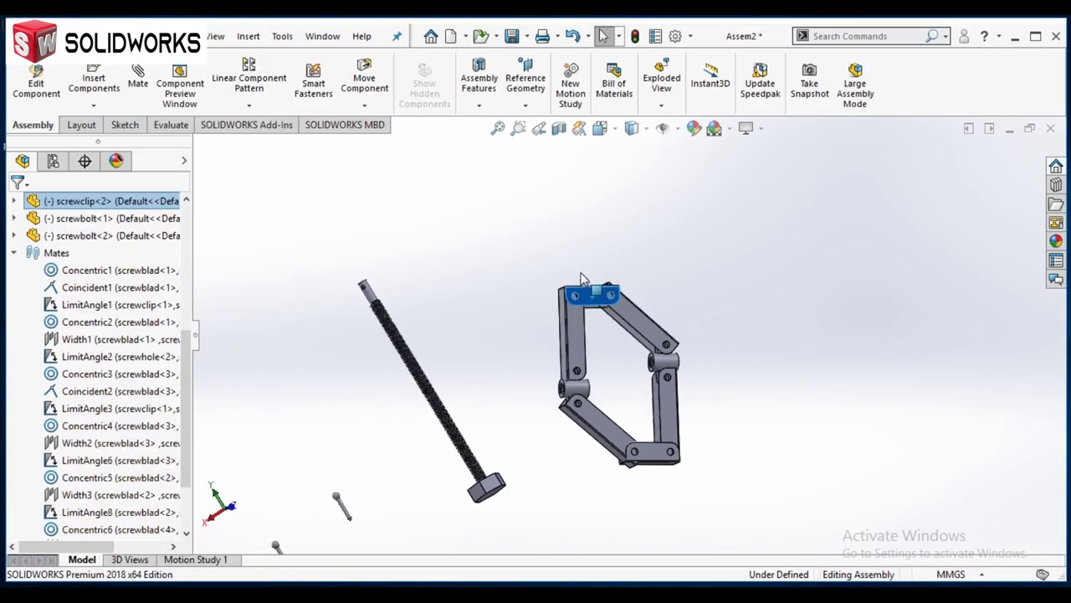
left_click_drag(645, 299, 621, 306)
left_click_drag(690, 368, 646, 286)
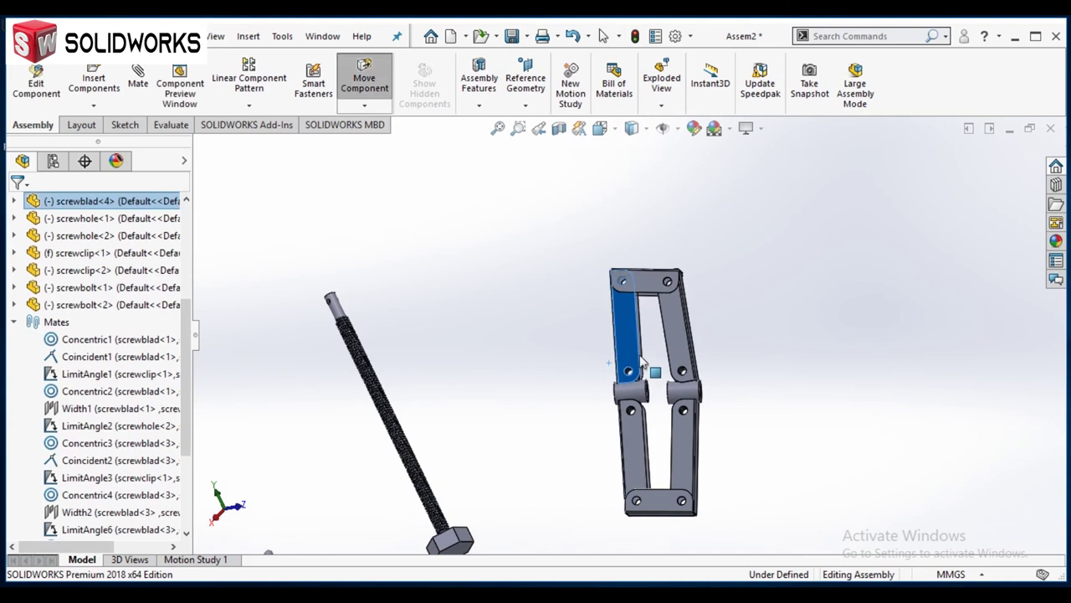
middle_click_drag(593, 443, 489, 480)
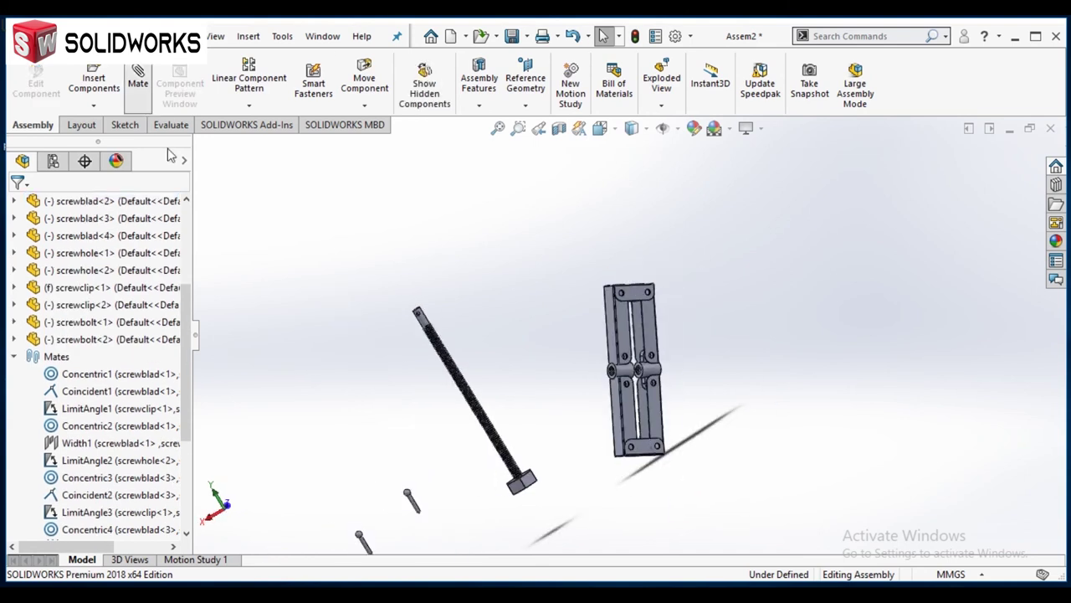
Mate the screw bolt concentric and coincident with the jack's threaded hole
left_click(456, 376)
scroll(683, 315, "down", 10)
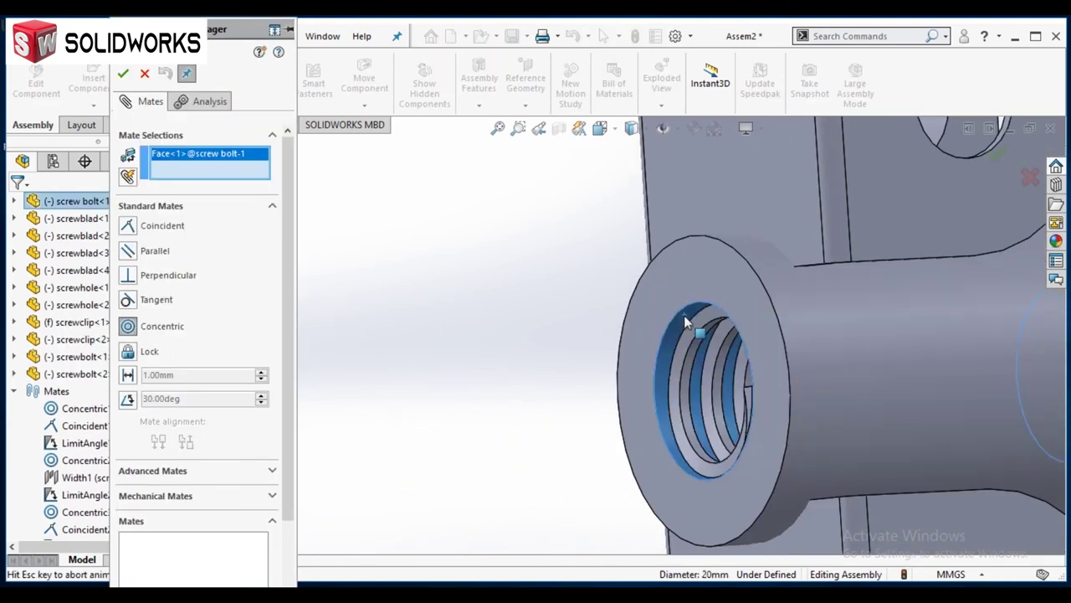
left_click(684, 315)
scroll(684, 315, "up", 5)
left_click(878, 279)
scroll(728, 423, "up", 3)
scroll(648, 331, "down", 5)
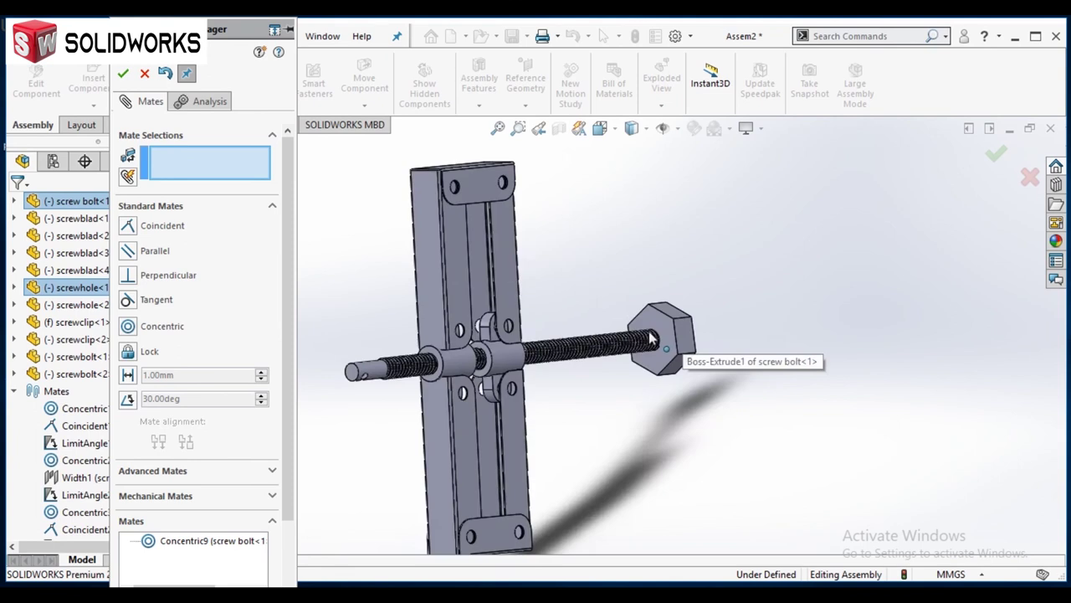
scroll(644, 318, "down", 5)
middle_click_drag(704, 428, 488, 375)
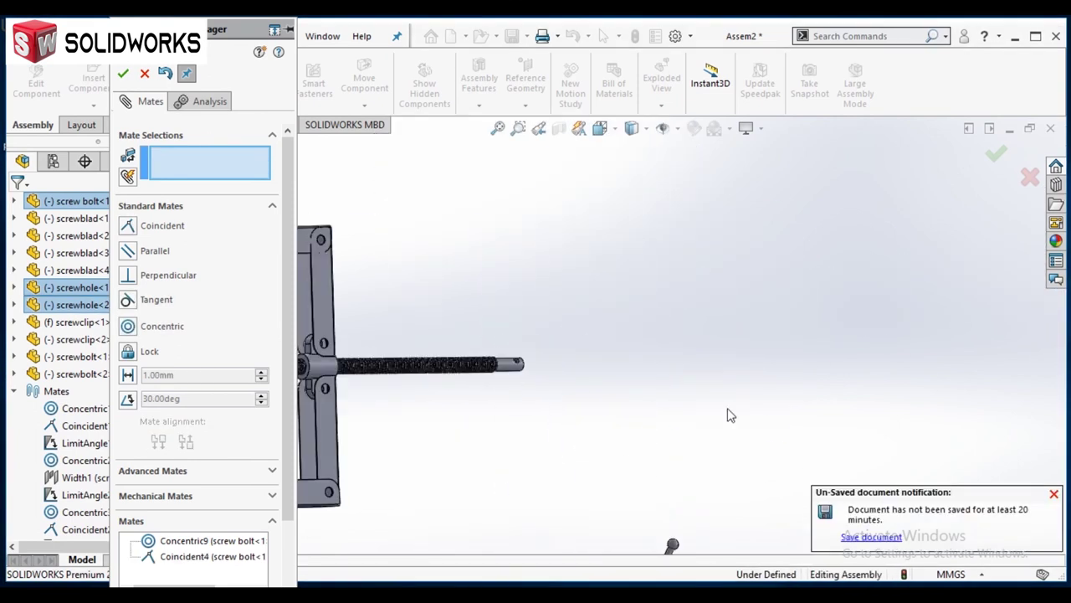
Add a Mechanical Screw mate at 5.00 mm per revolution between bolt and hub hole
left_click(150, 205)
left_click(153, 224)
left_click(155, 250)
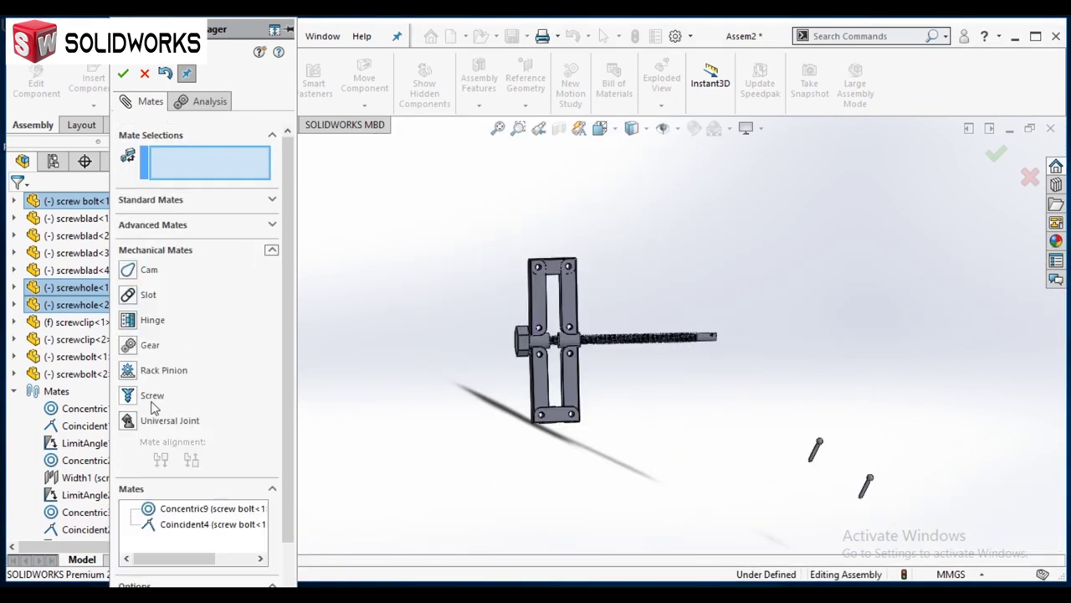
left_click(151, 395)
left_click(644, 337)
scroll(736, 339, "up", 3)
scroll(701, 413, "down", 3)
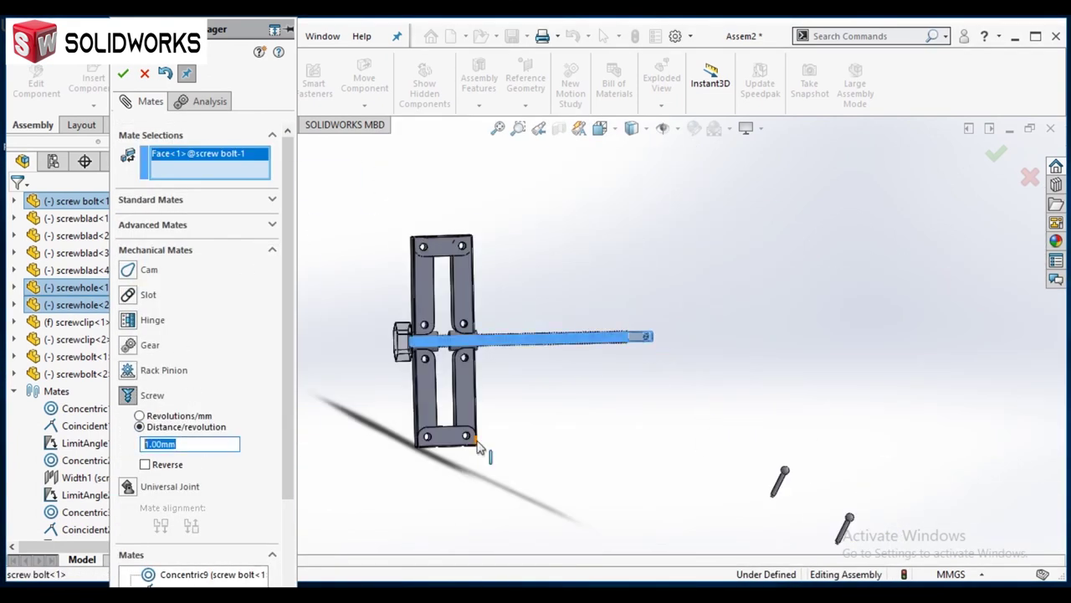
scroll(642, 330, "up", 3)
scroll(643, 331, "up", 3)
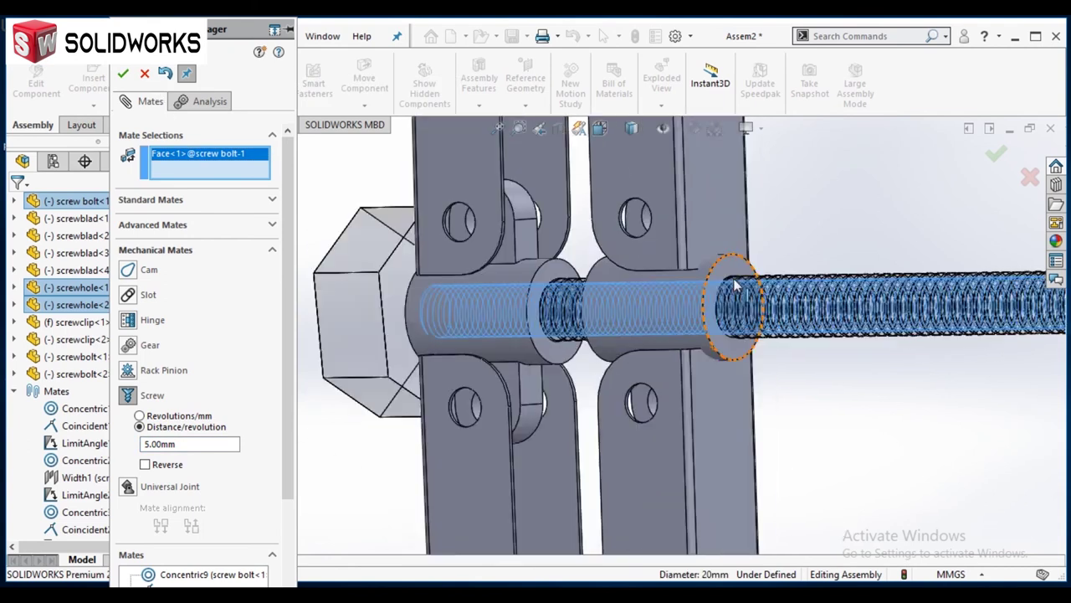
scroll(643, 330, "up", 2)
left_click(648, 322)
key("Return")
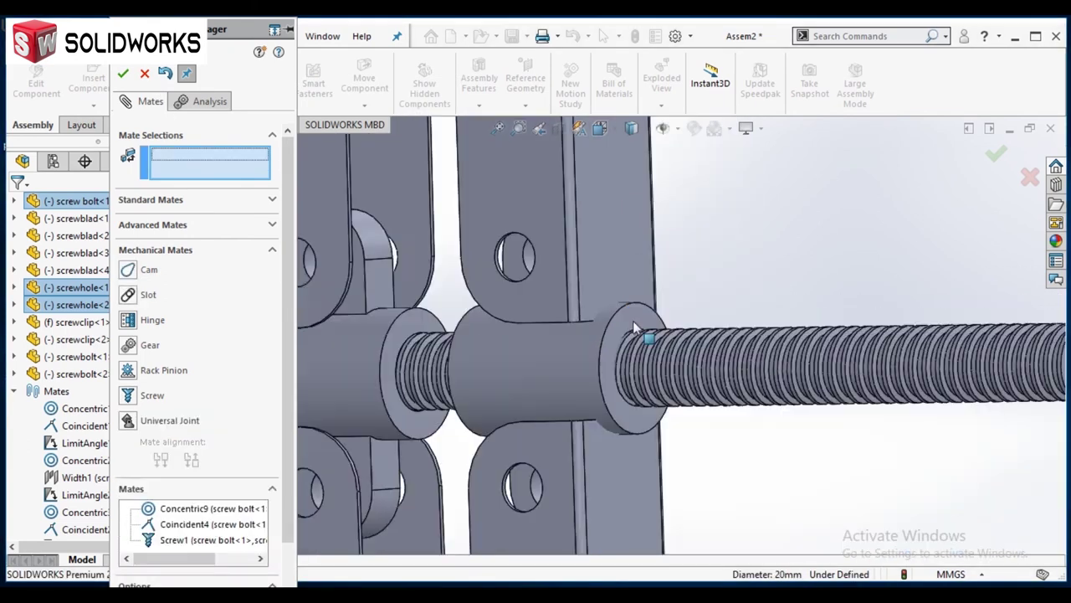
key("Return")
scroll(645, 352, "up", 3)
left_click_drag(594, 330, 638, 347)
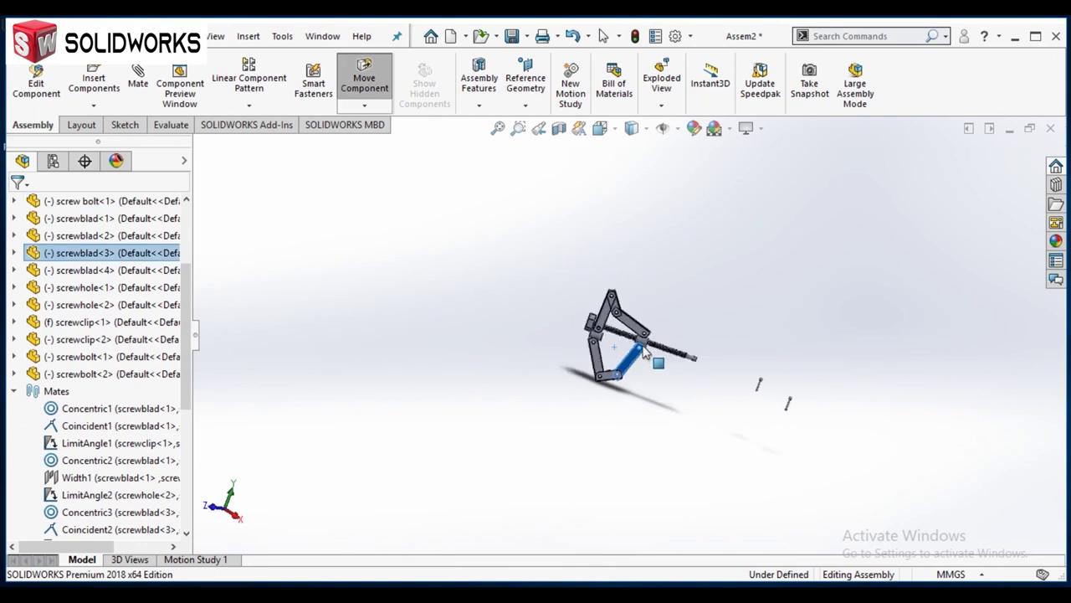
Add a concentric mate between a screwbolt pin and the screw end hole
left_click(139, 77)
scroll(674, 340, "up", 5)
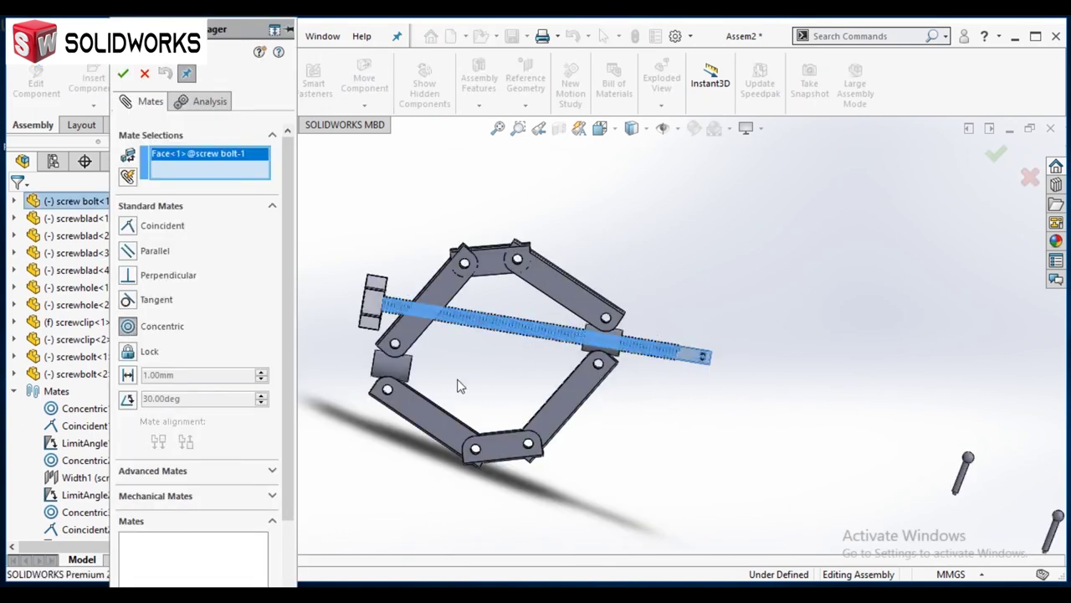
scroll(459, 386, "up", 5)
left_click(503, 323)
key("Return")
scroll(585, 351, "down", 5)
scroll(636, 335, "down", 2)
scroll(727, 344, "up", 2)
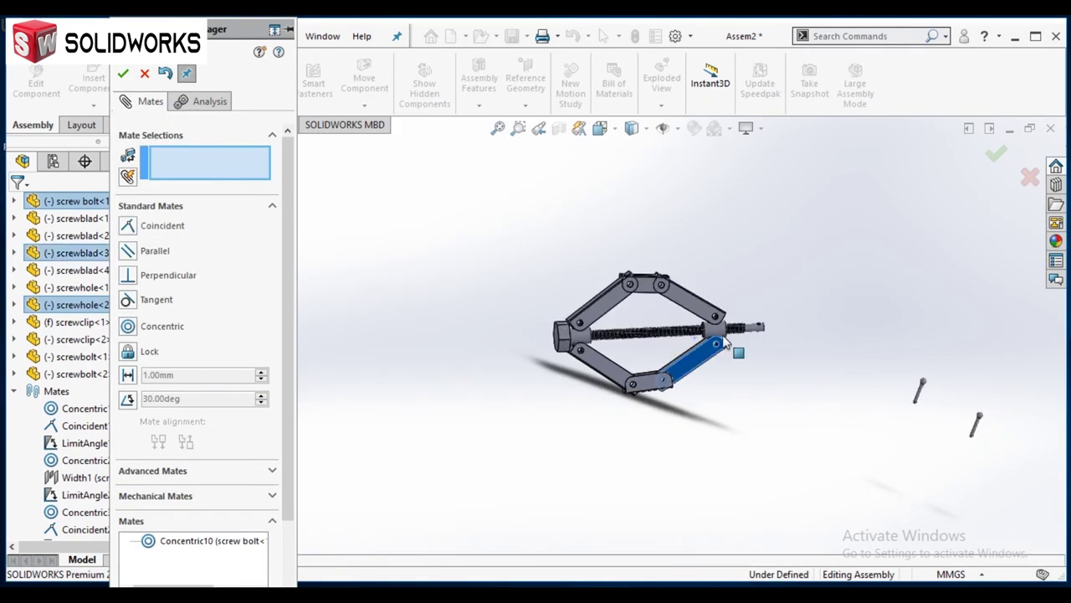
scroll(736, 368, "up", 3)
scroll(829, 385, "down", 4)
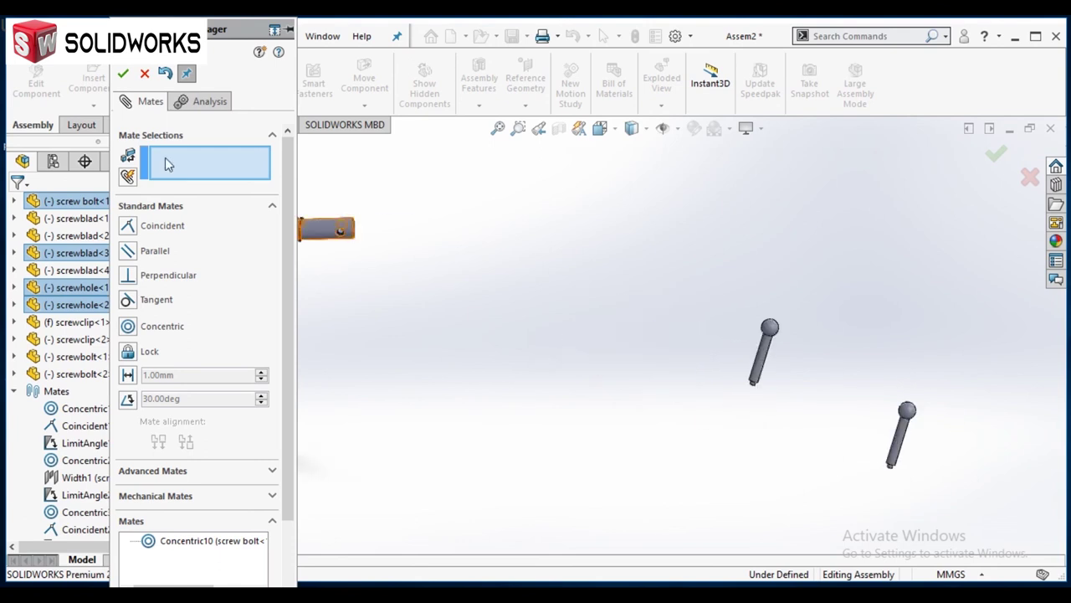
scroll(686, 353, "down", 4)
Mate the loose handle pin concentric with the screw-end hole and slide it into place
left_click(686, 355)
scroll(512, 281, "up", 3)
left_click(701, 320)
key("Return")
scroll(673, 343, "up", 4)
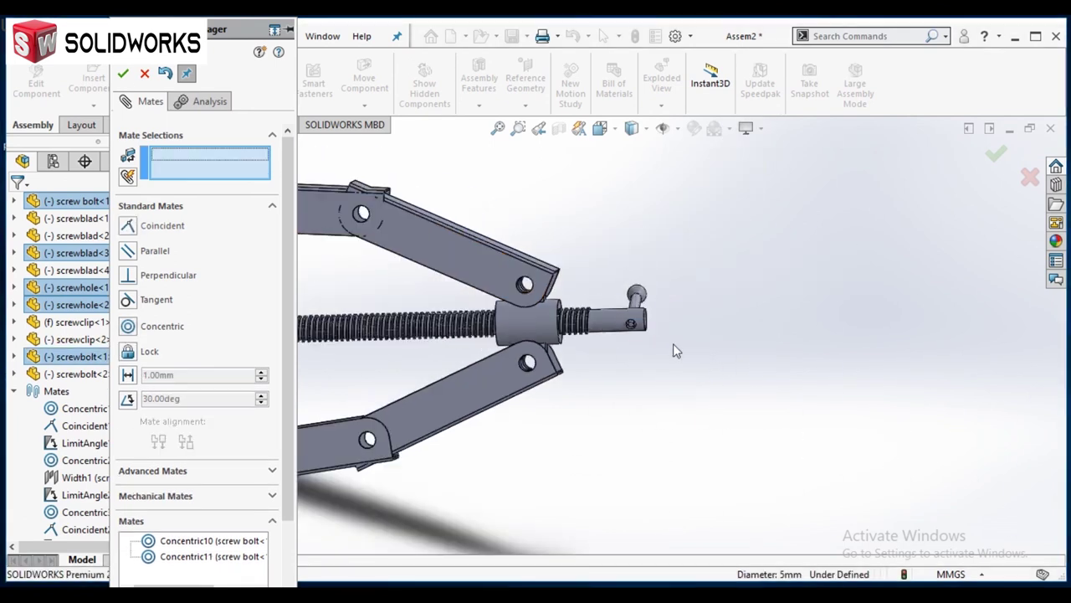
left_click_drag(709, 287, 679, 341)
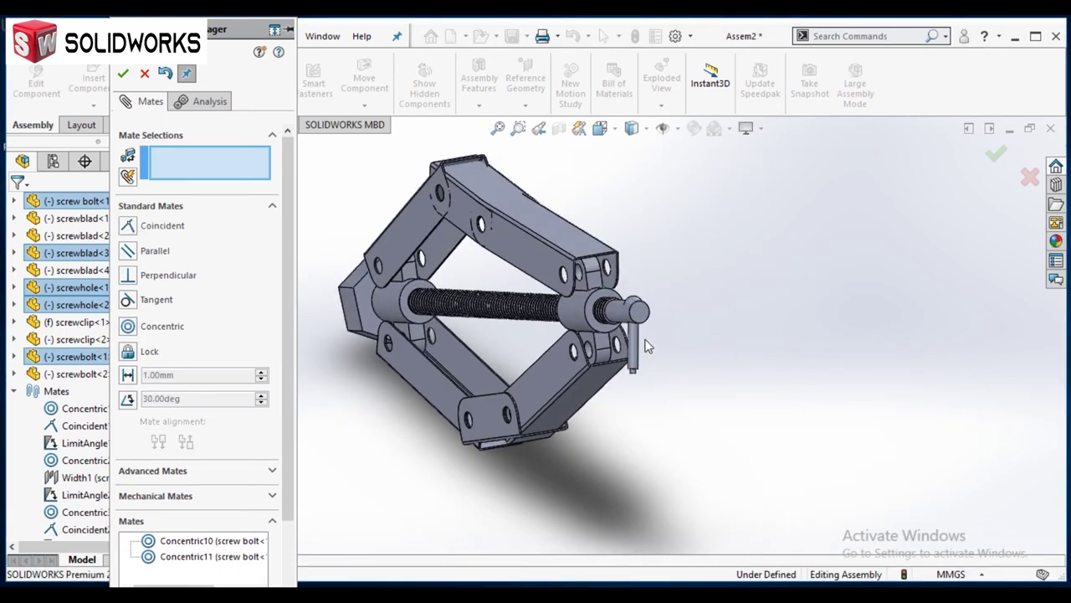
scroll(717, 355, "down", 3)
left_click_drag(610, 308, 574, 287)
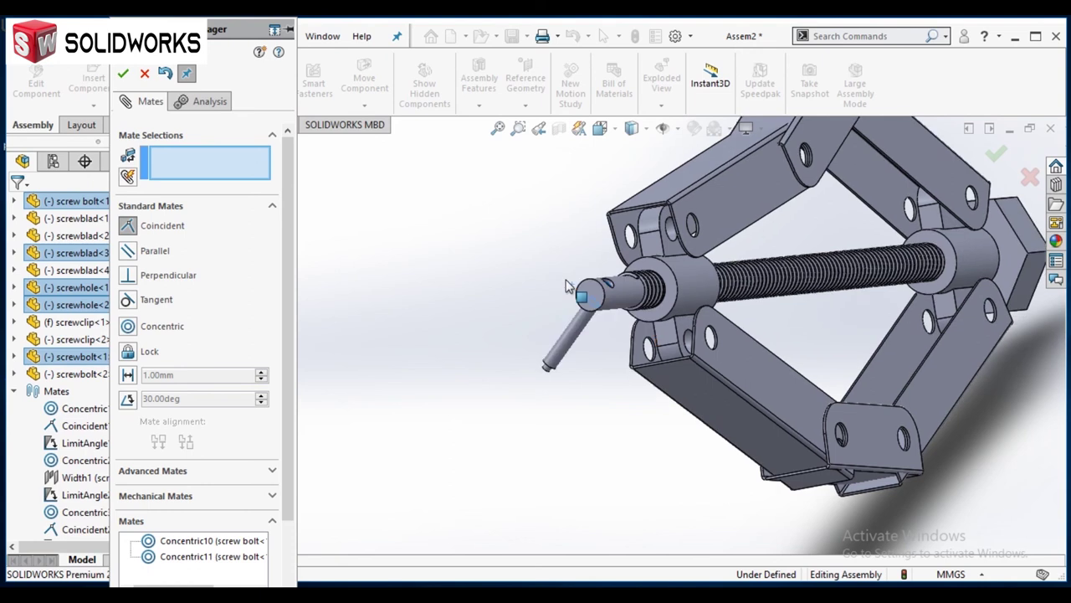
scroll(574, 287, "up", 3)
mouse_move(574, 287)
middle_mouse_down()
mouse_move(640, 388)
mouse_move(438, 459)
middle_mouse_up()
scroll(640, 387, "down", 3)
Add a coincident mate between the handle pin face and the screw end face
left_click(627, 359)
scroll(586, 349, "down", 3)
left_click(586, 349)
key("Return")
scroll(631, 373, "up", 3)
Make the second handle pin concentric with the first pin's hole and pick its end face
left_click(418, 456)
scroll(677, 334, "up", 3)
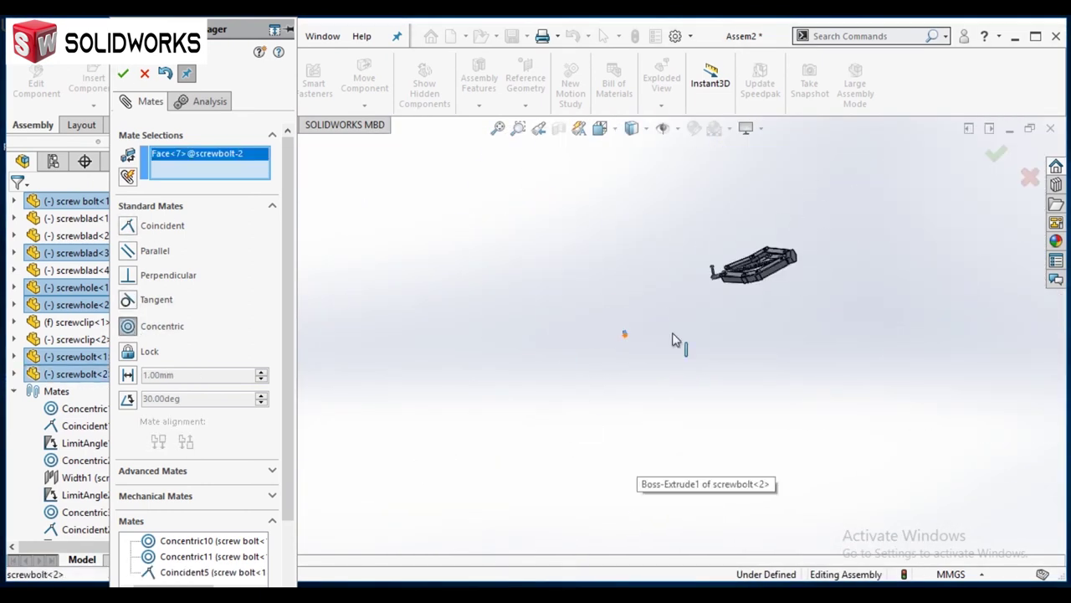
scroll(725, 339, "down", 3)
scroll(724, 339, "down", 5)
left_click(693, 370)
scroll(694, 371, "up", 3)
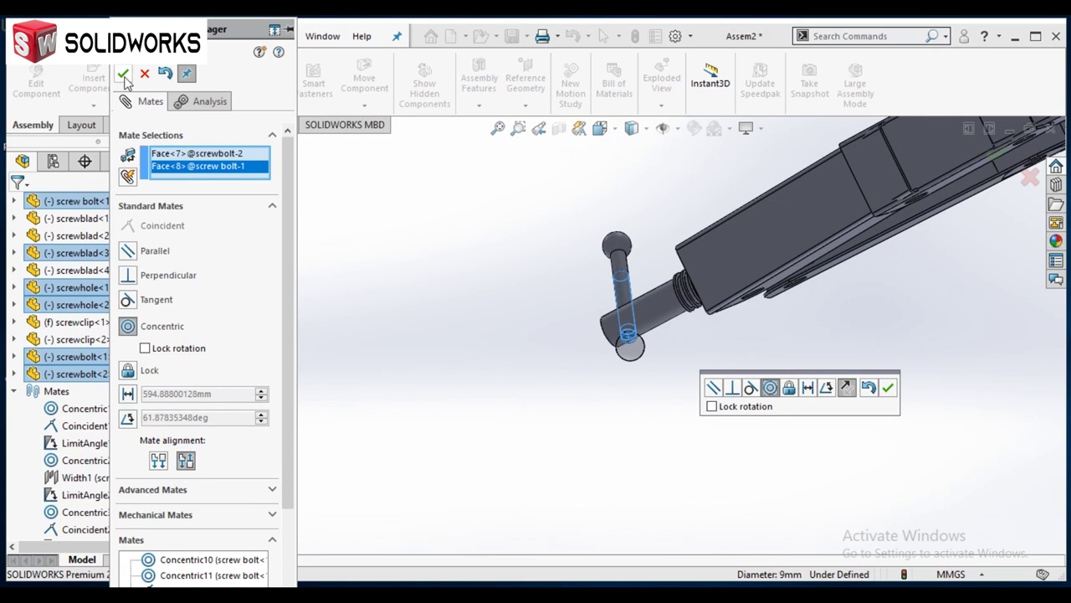
left_click(124, 75)
middle_click_drag(722, 486, 626, 373)
scroll(626, 373, "down", 5)
left_click(679, 380)
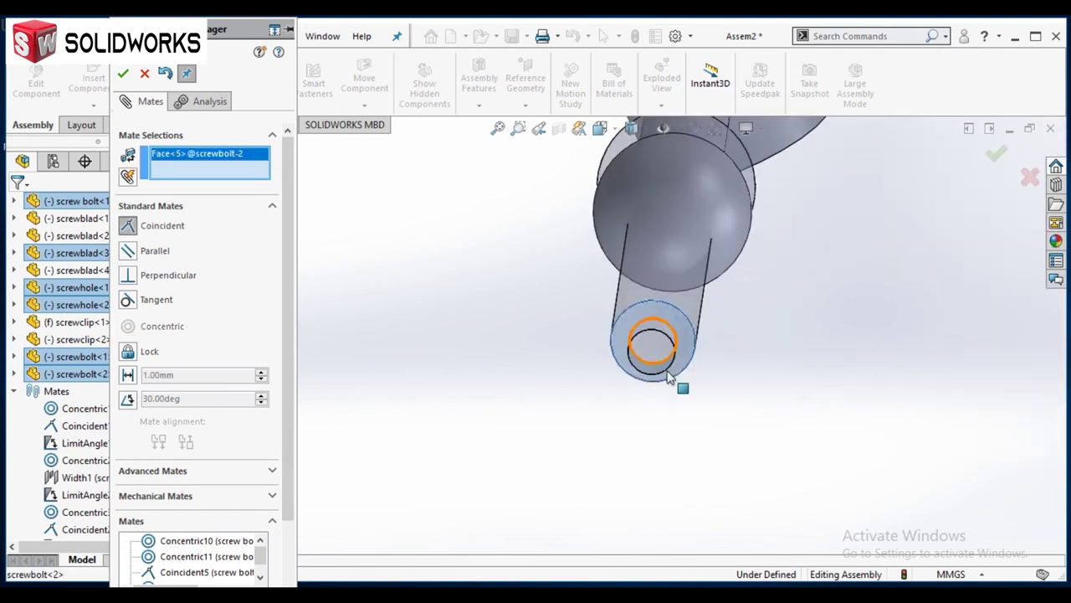
scroll(679, 380, "up", 4)
scroll(566, 318, "down", 5)
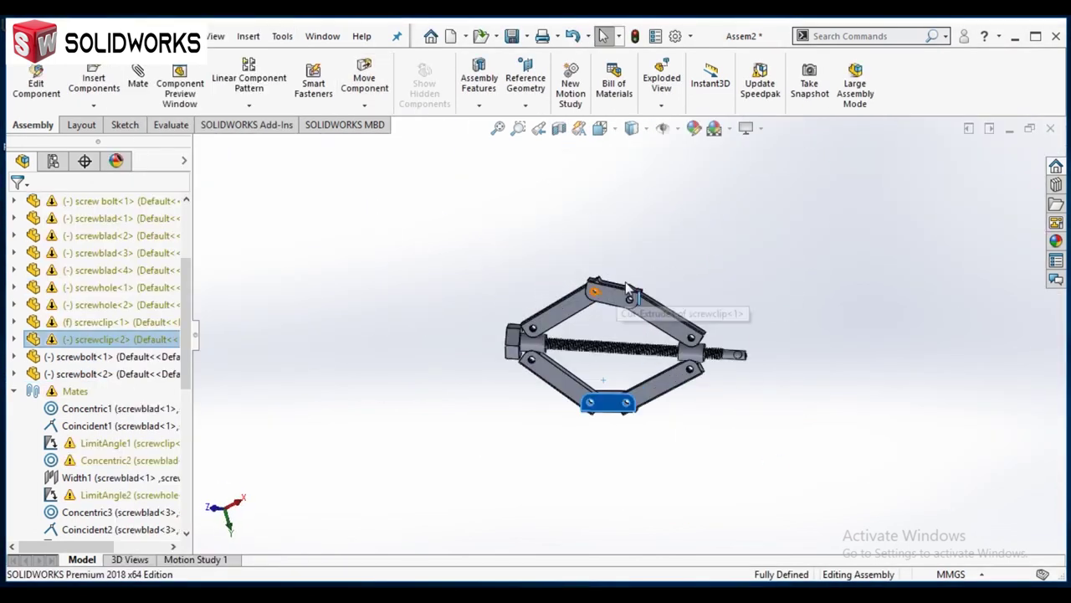
Create a new motion study with a rotary motor on the screw bolt at constant speed 200
left_click(619, 294)
left_click(571, 83)
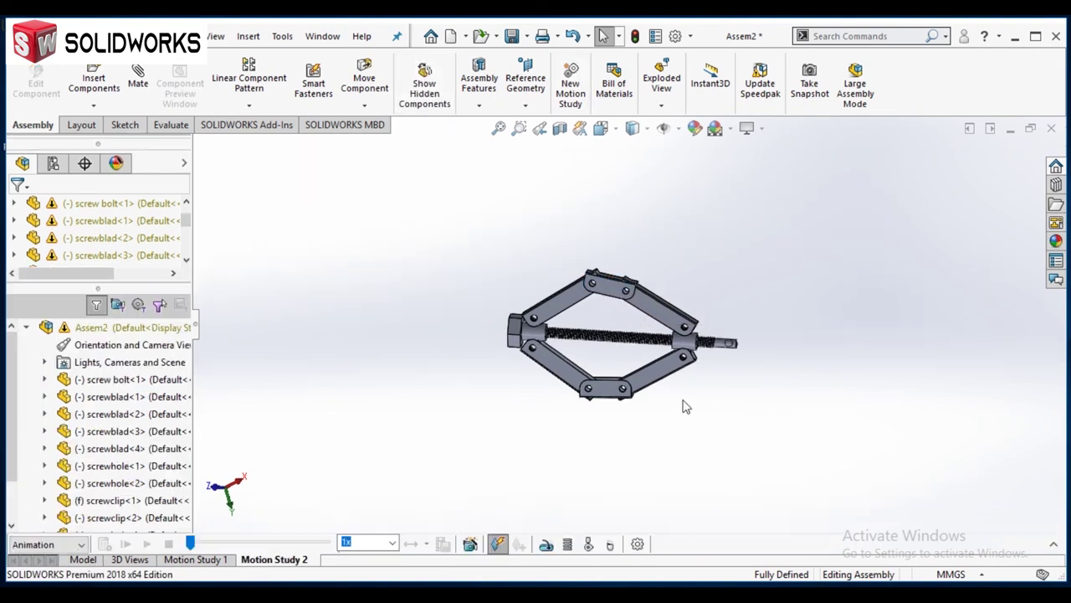
left_click(638, 541)
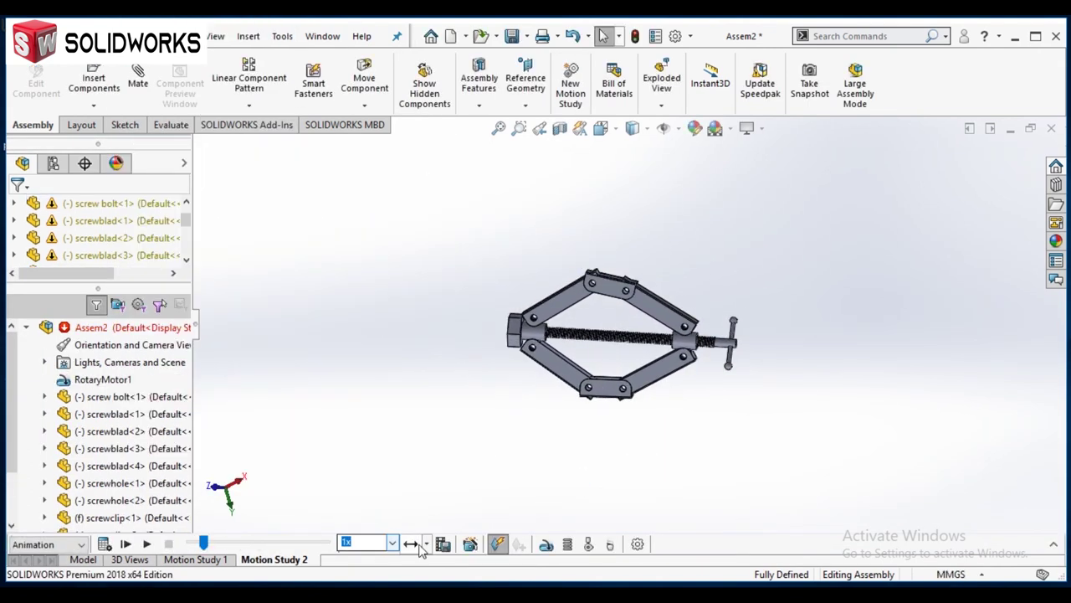
scroll(141, 492, "down", 3)
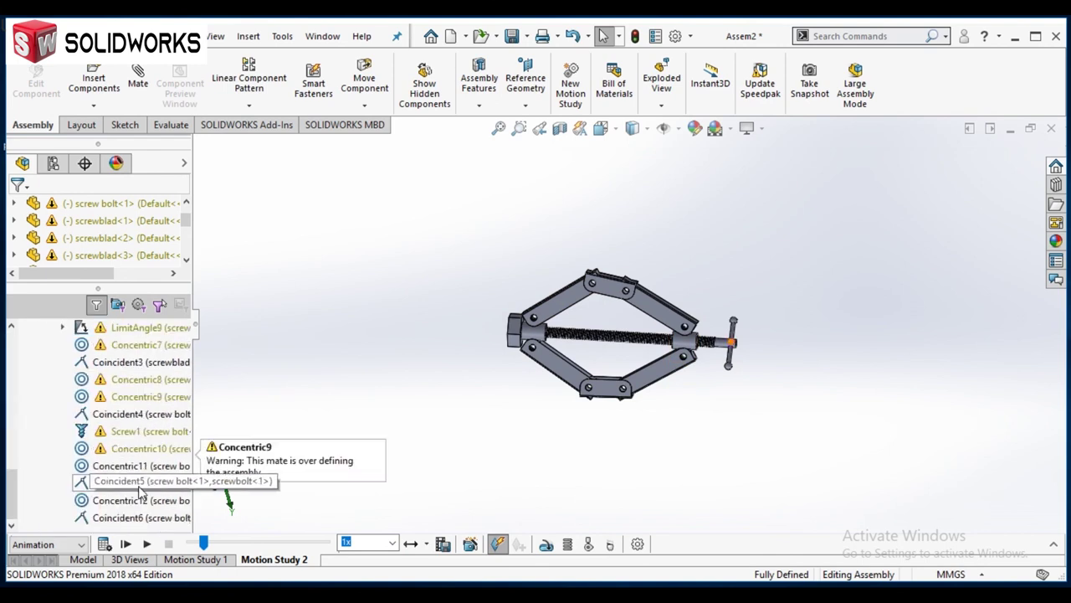
scroll(167, 419, "up", 5)
double_click(92, 379)
type("200")
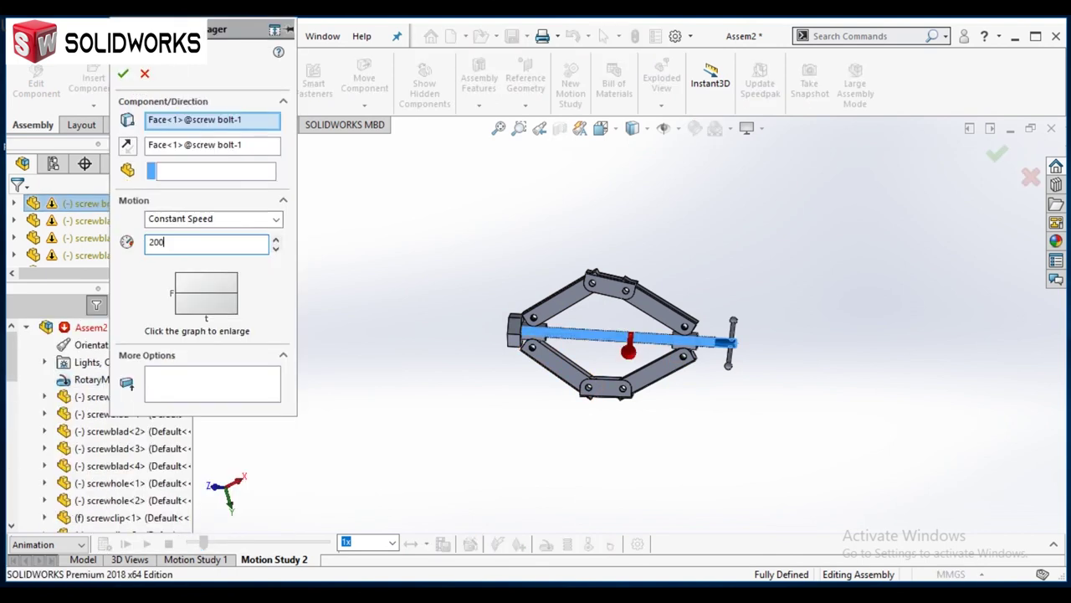
key("Return")
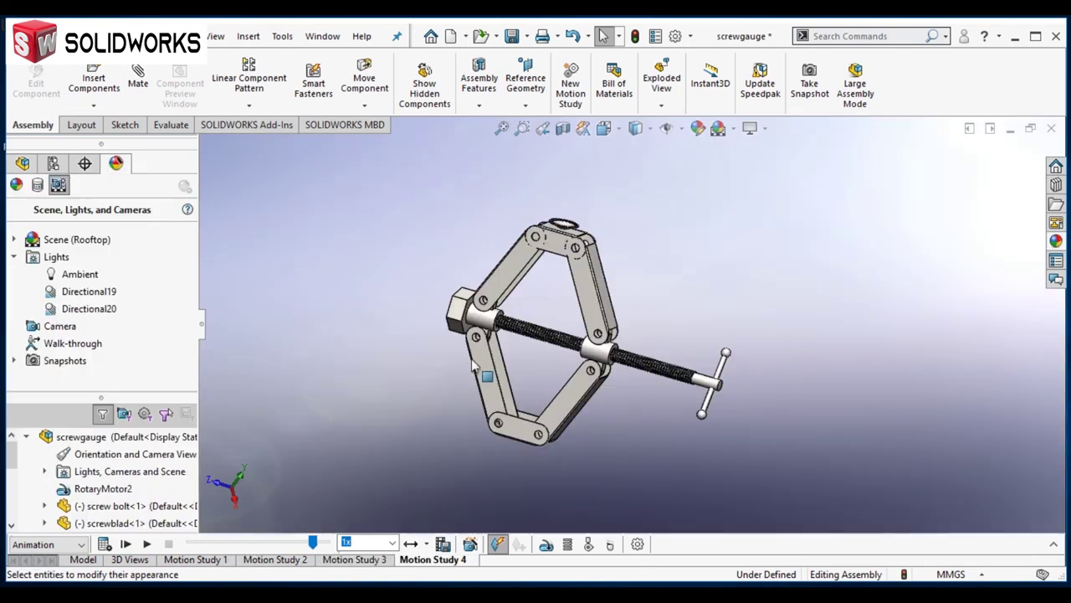
Play Motion Study 4 to watch the screw drive the scissor linkage, then stop it
left_click(145, 544)
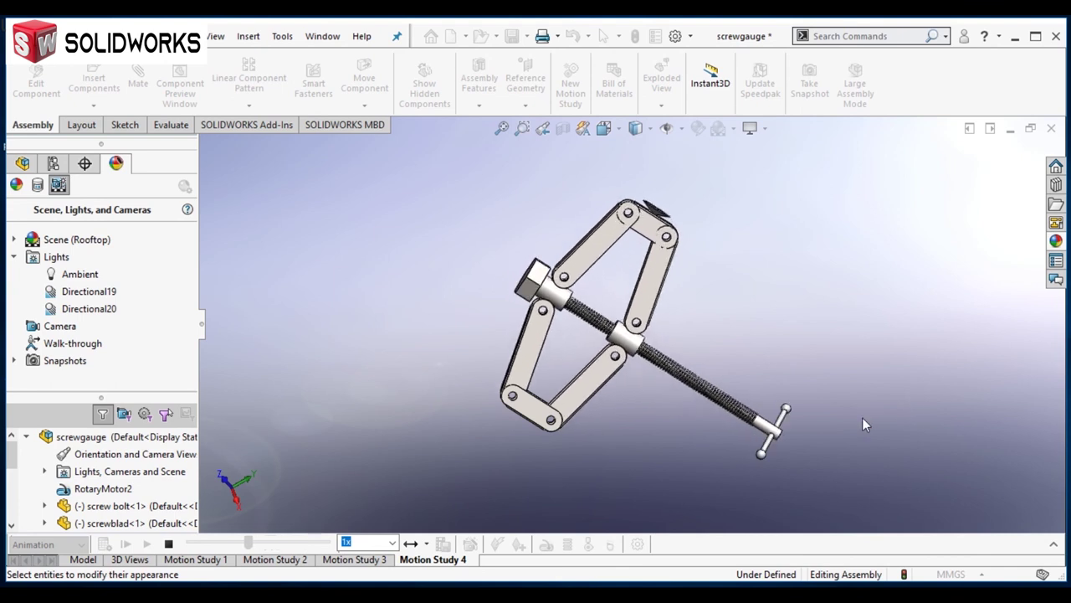
left_click(169, 544)
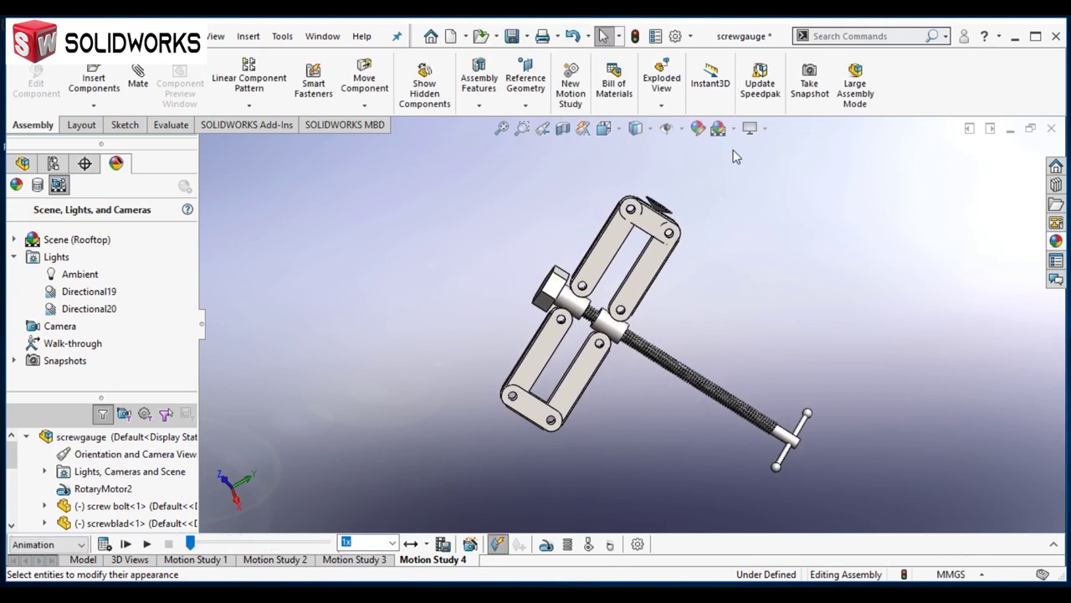